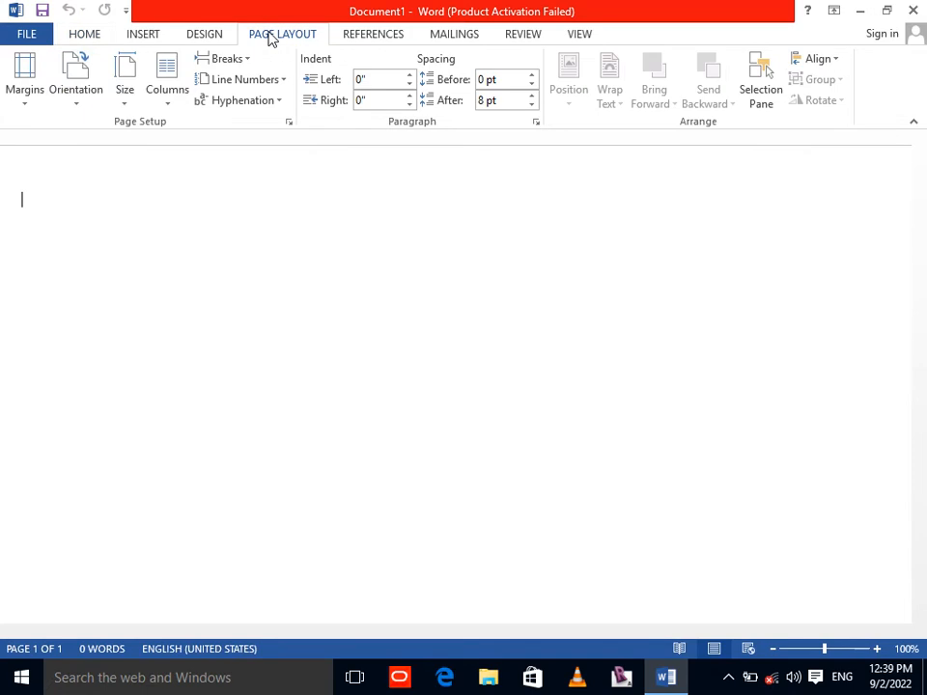
Set the page orientation to portrait and write the title line "Microsoft Word 2016".
{"action": "left_click", "coordinate": [60, 88]}
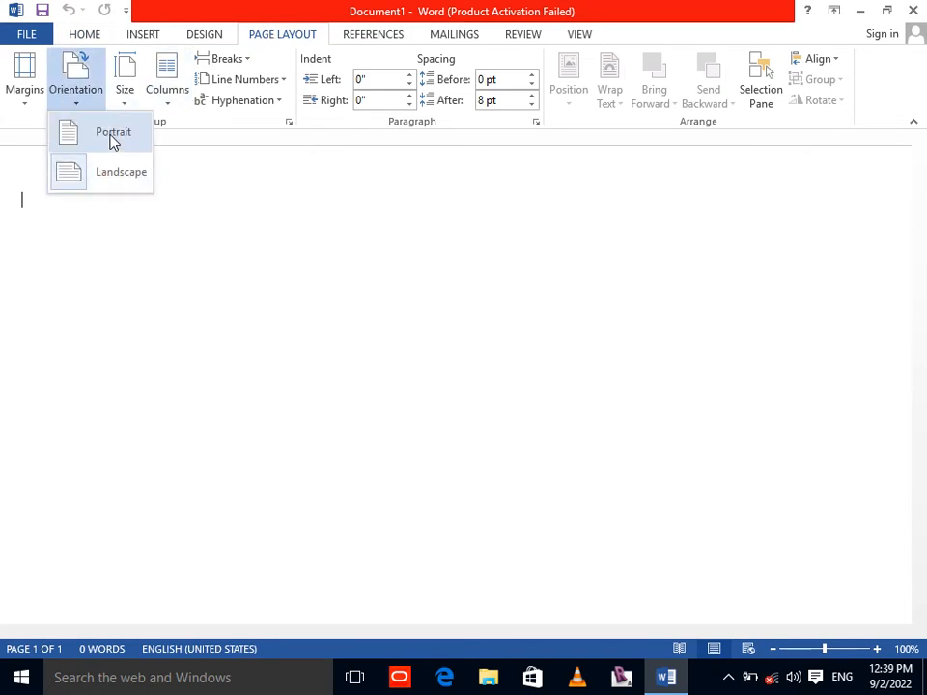
{"action": "left_click", "coordinate": [112, 141]}
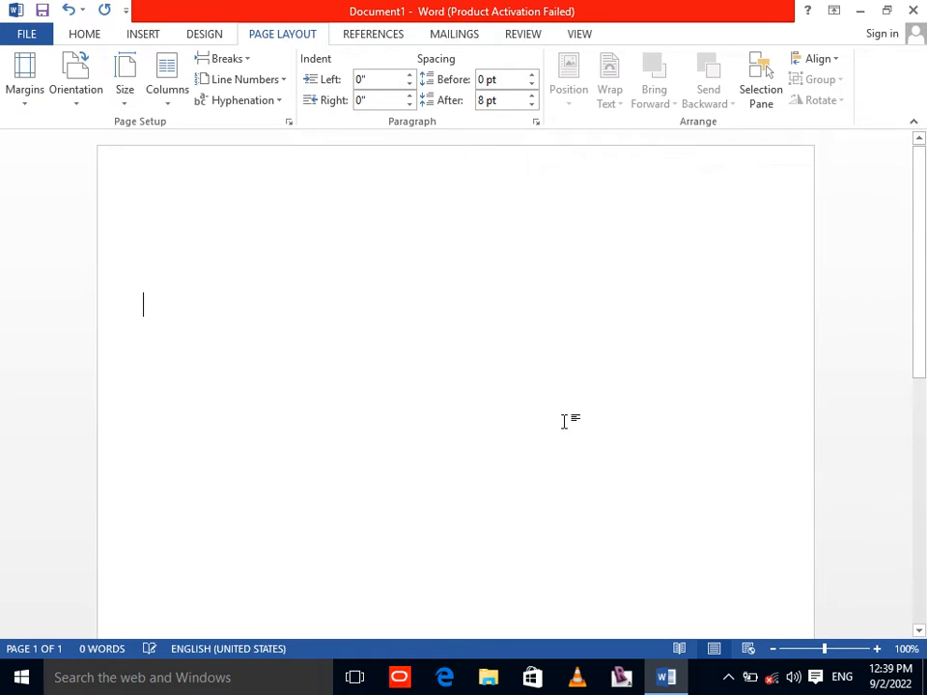
{"action": "type", "text": "Micro"}
{"action": "key", "text": "BackSpace"}
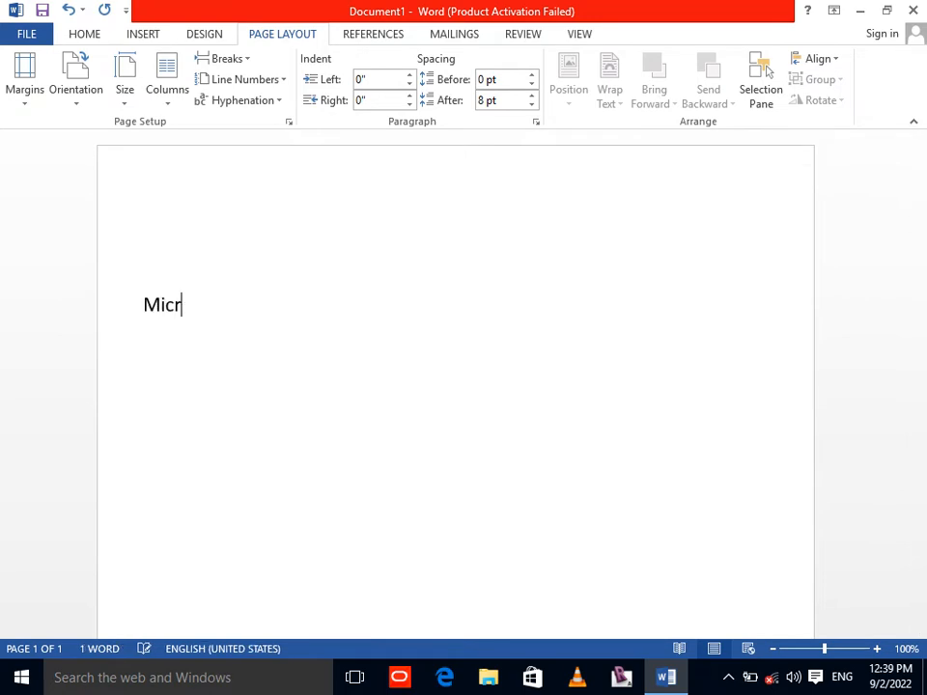
{"action": "type", "text": "osoft Wro"}
{"action": "type", "text": "d "}
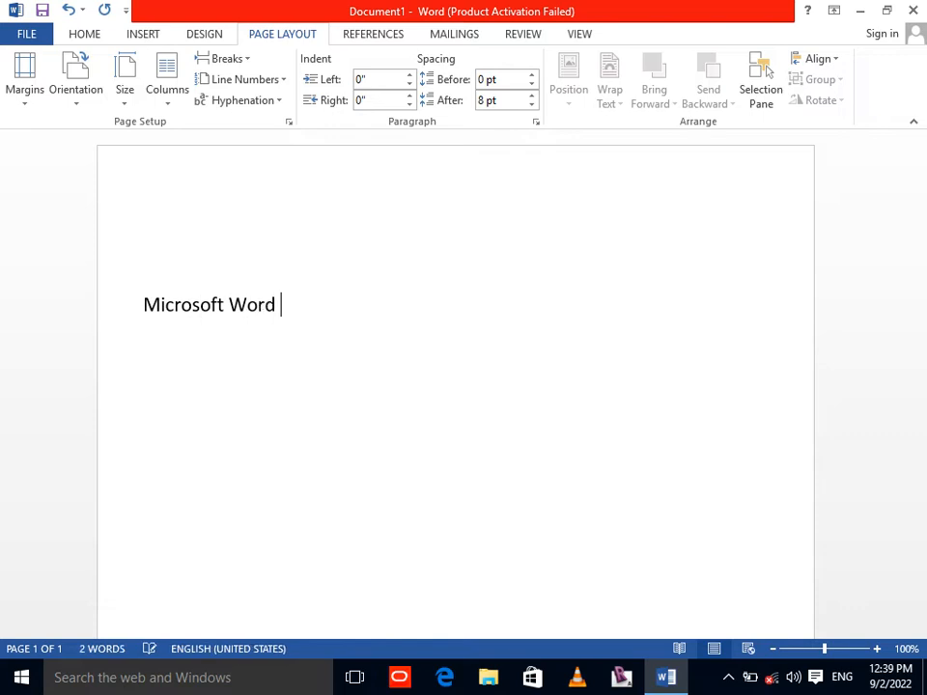
{"action": "type", "text": "2016"}
{"action": "key", "text": "Return"}
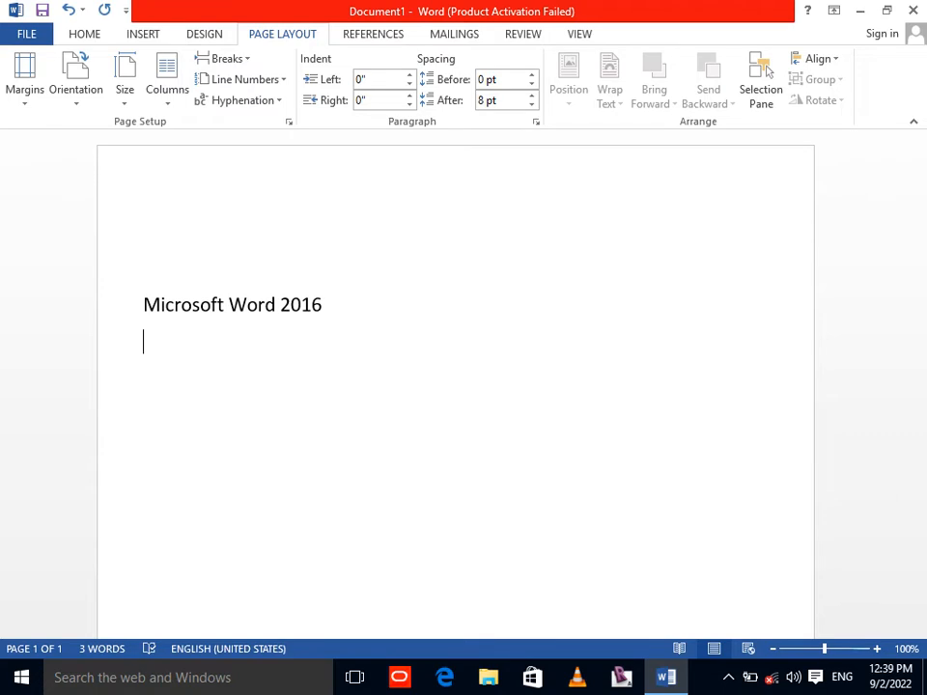
Begin the paragraph under the title with "Microsoft word 2016 is one of the important".
{"action": "type", "text": "Microds"}
{"action": "key", "text": "BackSpace"}
{"action": "key", "text": "BackSpace"}
{"action": "key", "text": "BackSpace"}
{"action": "type", "text": "osoft"}
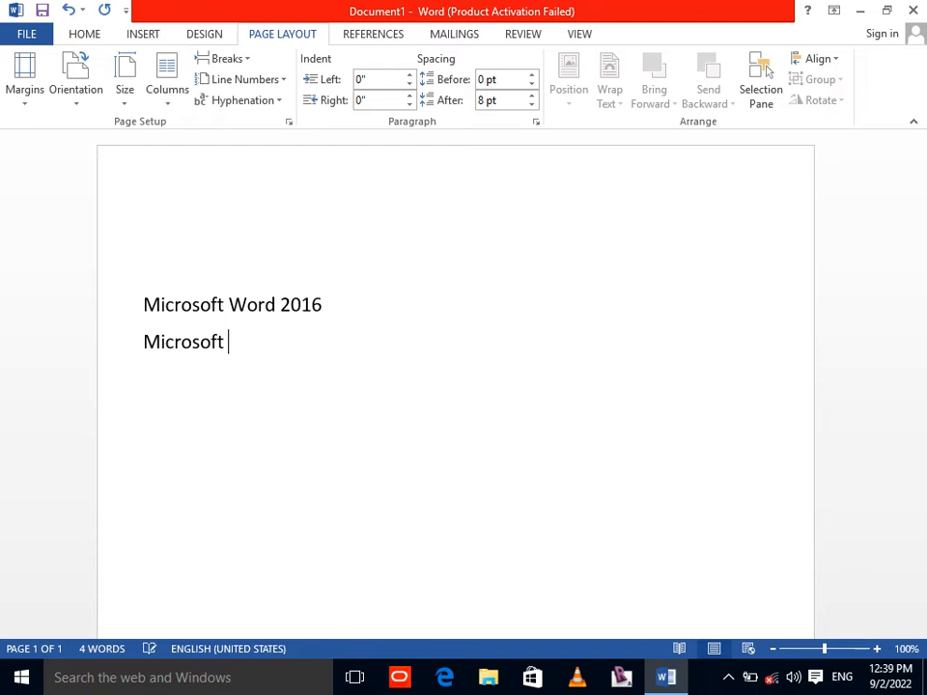
{"action": "type", "text": " word 2016 is one th"}
{"action": "key", "text": "BackSpace"}
{"action": "key", "text": "BackSpace"}
{"action": "type", "text": "og th"}
{"action": "key", "text": "BackSpace"}
{"action": "key", "text": "BackSpace"}
{"action": "key", "text": "BackSpace"}
{"action": "key", "text": "BackSpace"}
{"action": "type", "text": "f t"}
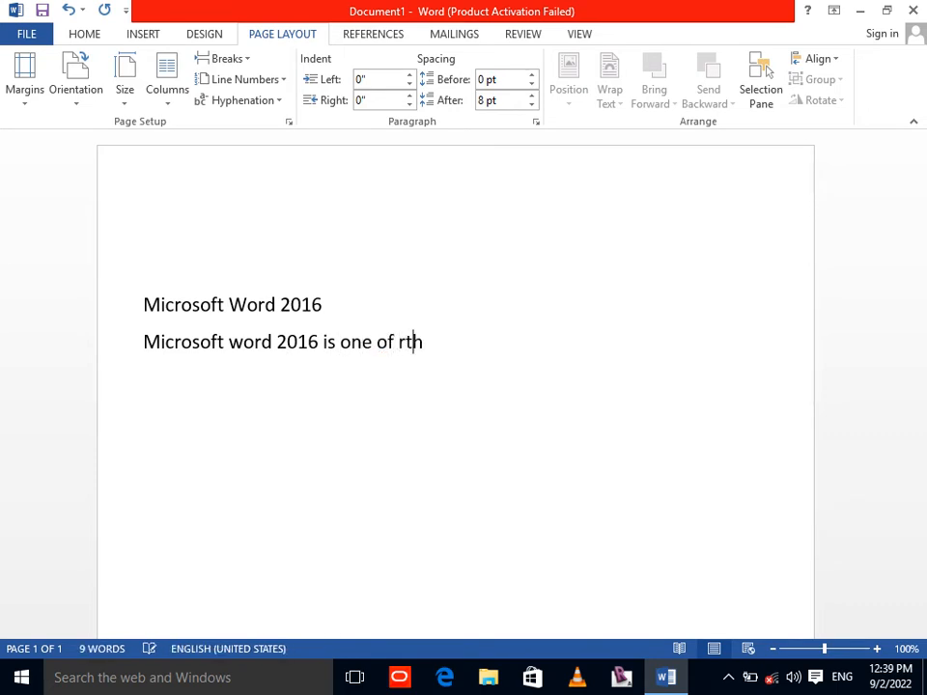
{"action": "key", "text": "BackSpace"}
{"action": "key", "text": "BackSpace"}
{"action": "type", "text": "the "}
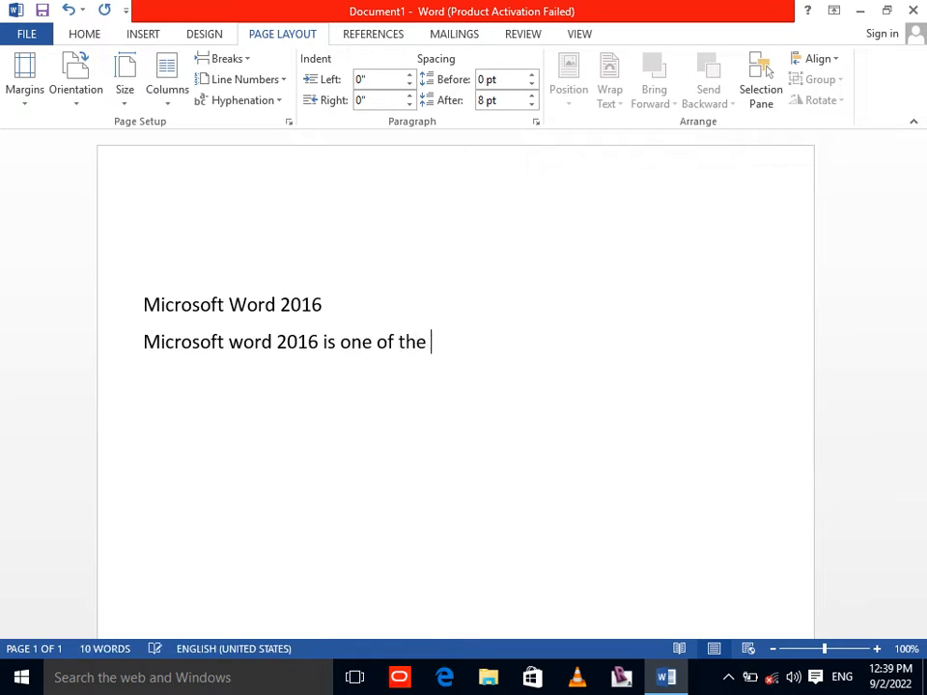
{"action": "type", "text": "important "}
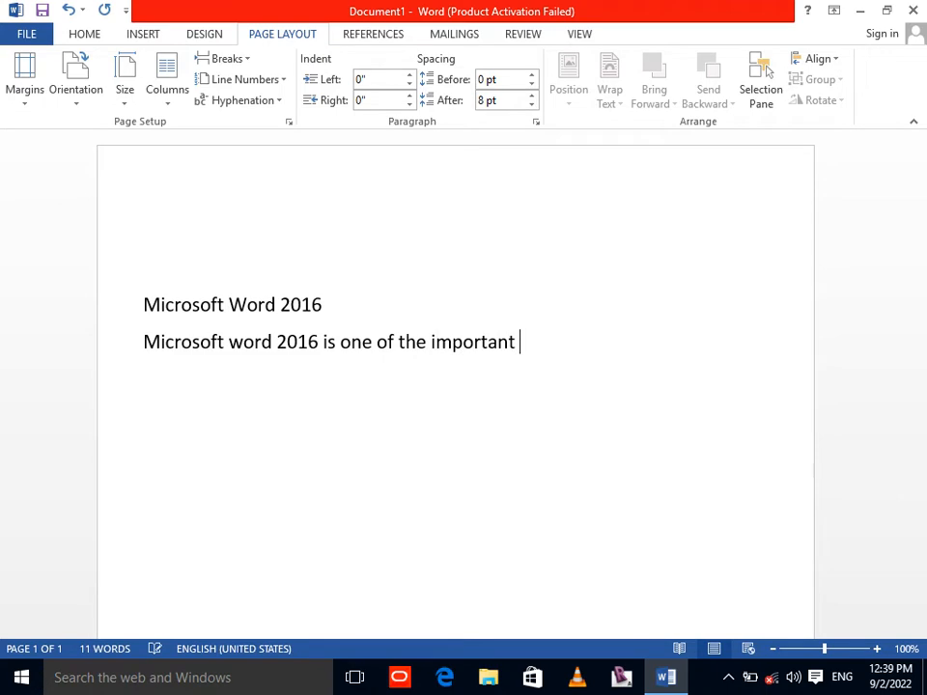
Continue the paragraph under the title with "Office Program and".
{"action": "type", "text": "o"}
{"action": "key", "text": "BackSpace"}
{"action": "type", "text": "OFfi"}
{"action": "key", "text": "BackSpace"}
{"action": "key", "text": "BackSpace"}
{"action": "key", "text": "BackSpace"}
{"action": "type", "text": "fg"}
{"action": "key", "text": "BackSpace"}
{"action": "type", "text": "fice p"}
{"action": "key", "text": "BackSpace"}
{"action": "type", "text": "Progran"}
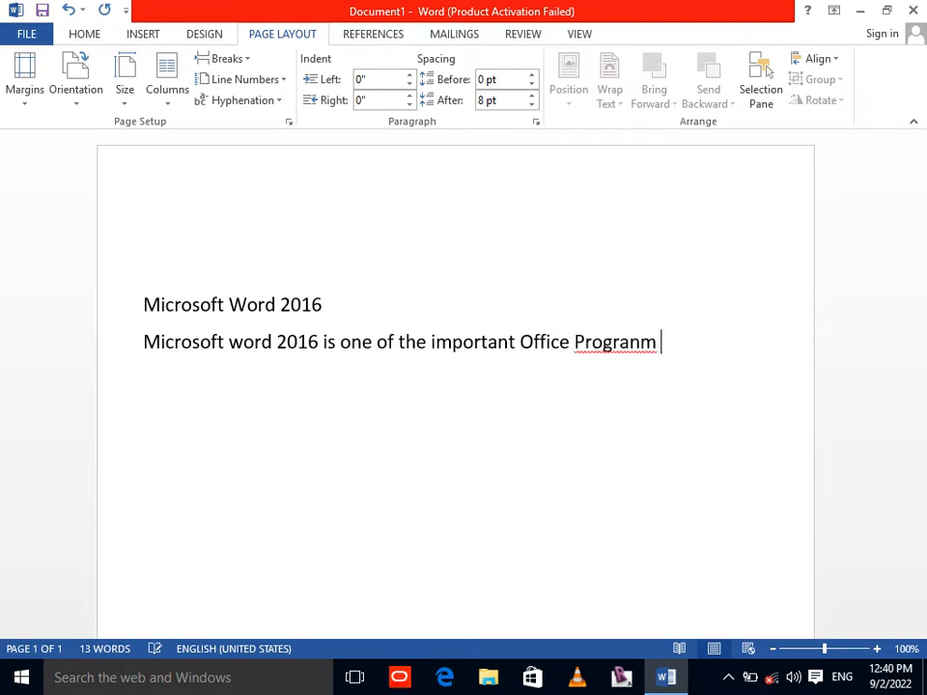
{"action": "key", "text": "BackSpace"}
{"action": "key", "text": "BackSpace"}
{"action": "type", "text": "m"}
{"action": "type", "text": " abnd"}
{"action": "key", "text": "BackSpace"}
{"action": "key", "text": "BackSpace"}
{"action": "key", "text": "BackSpace"}
{"action": "type", "text": "nd "}
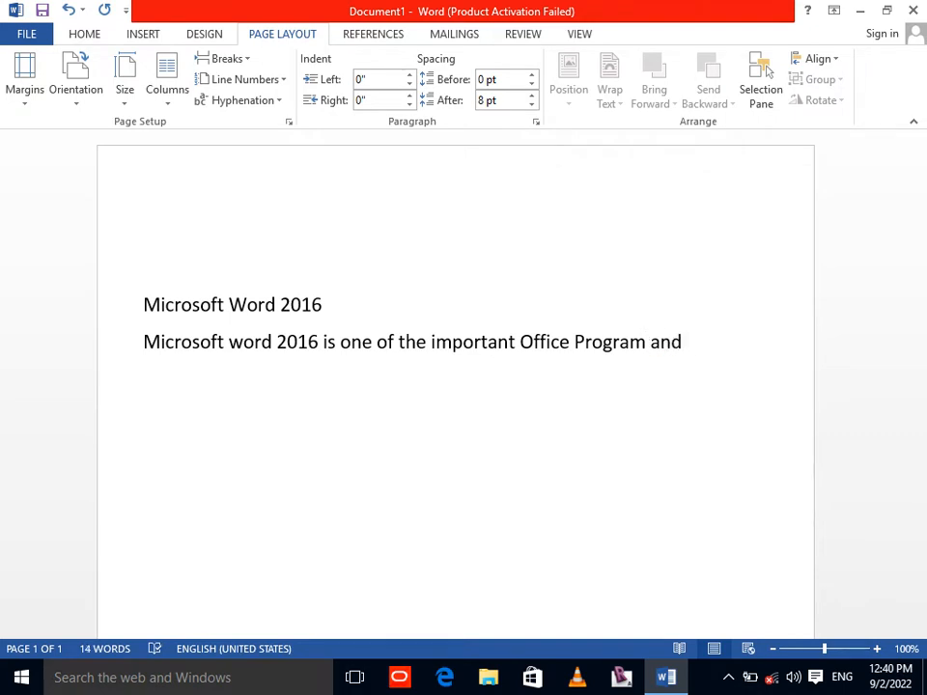
Continue the sentence with "used for Writing like Magazines,".
{"action": "type", "text": "used"}
{"action": "key", "text": "BackSpace"}
{"action": "type", "text": "ed fro"}
{"action": "key", "text": "BackSpace"}
{"action": "key", "text": "BackSpace"}
{"action": "type", "text": "or "}
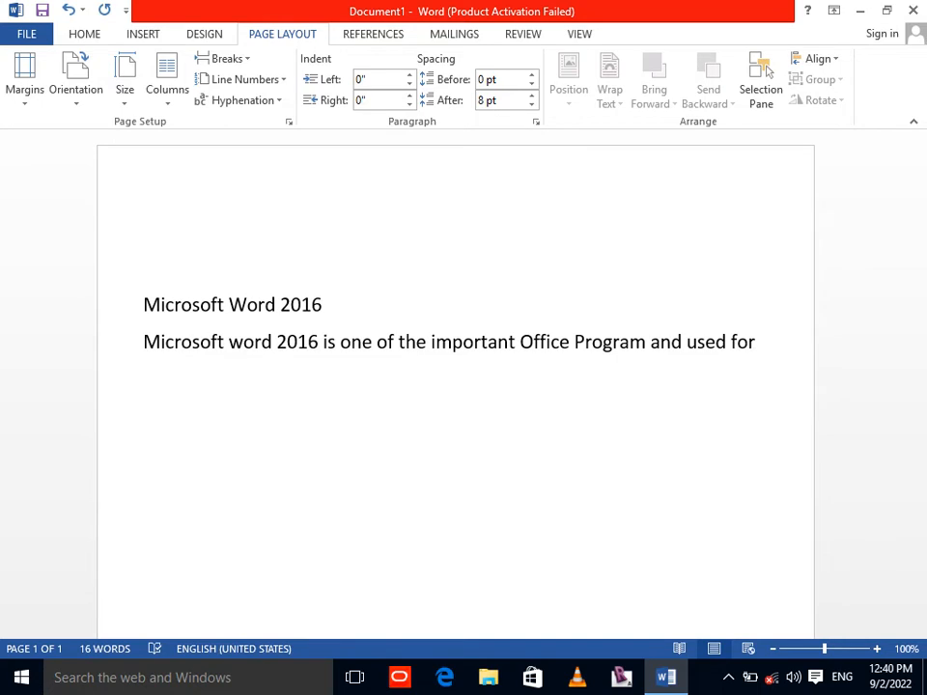
{"action": "type", "text": "Writing "}
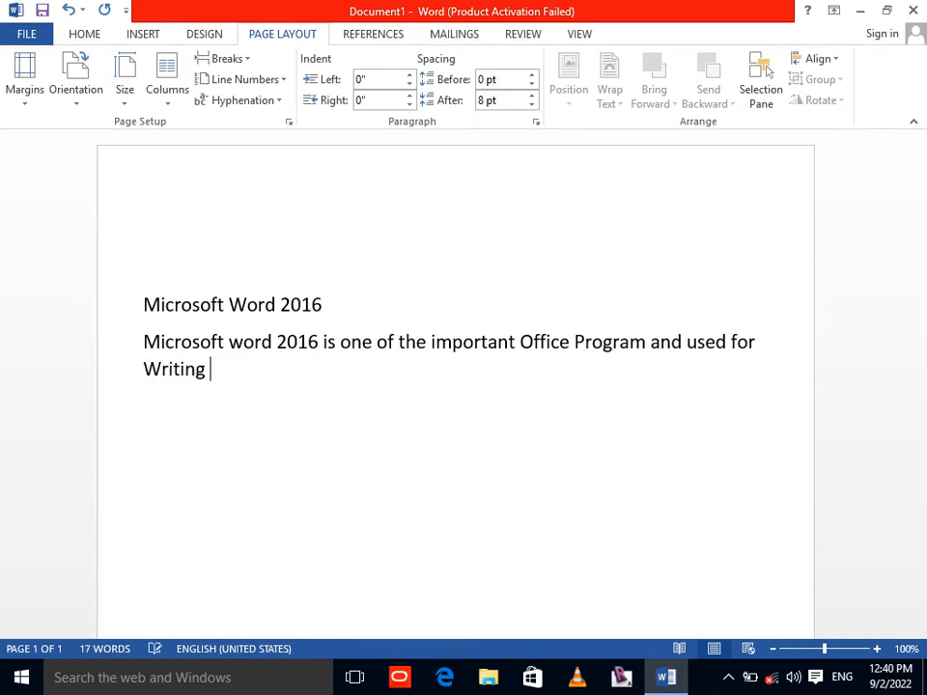
{"action": "type", "text": "like Magazines, "}
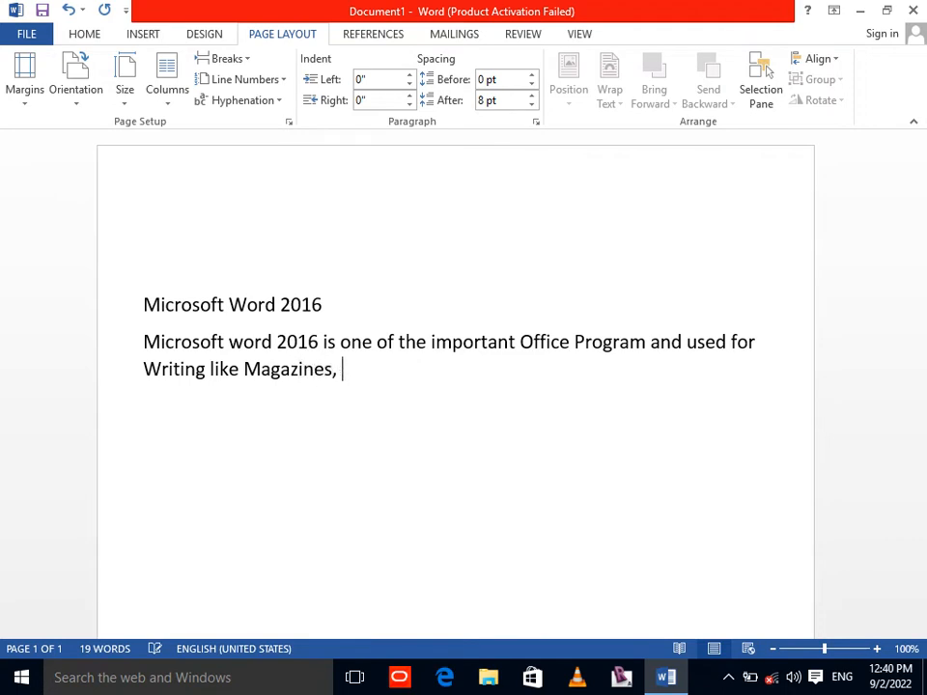
Add "News Papers, Books" to the list of writing examples after "Magazines,".
{"action": "type", "text": "News p"}
{"action": "key", "text": "BackSpace"}
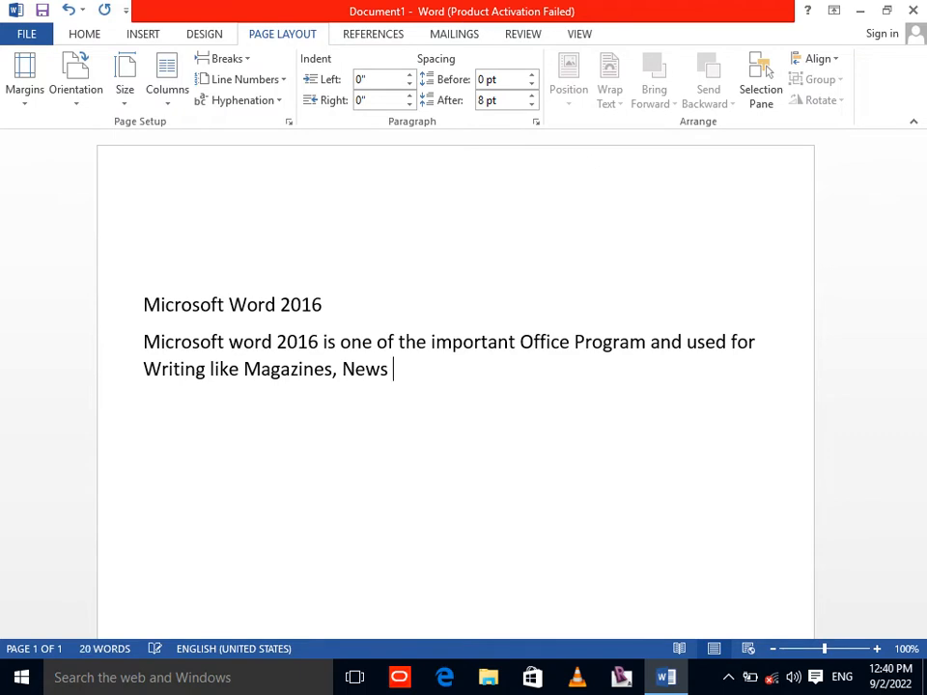
{"action": "type", "text": "Papers "}
{"action": "type", "text": "m"}
{"action": "key", "text": "BackSpace"}
{"action": "key", "text": "BackSpace"}
{"action": "type", "text": ","}
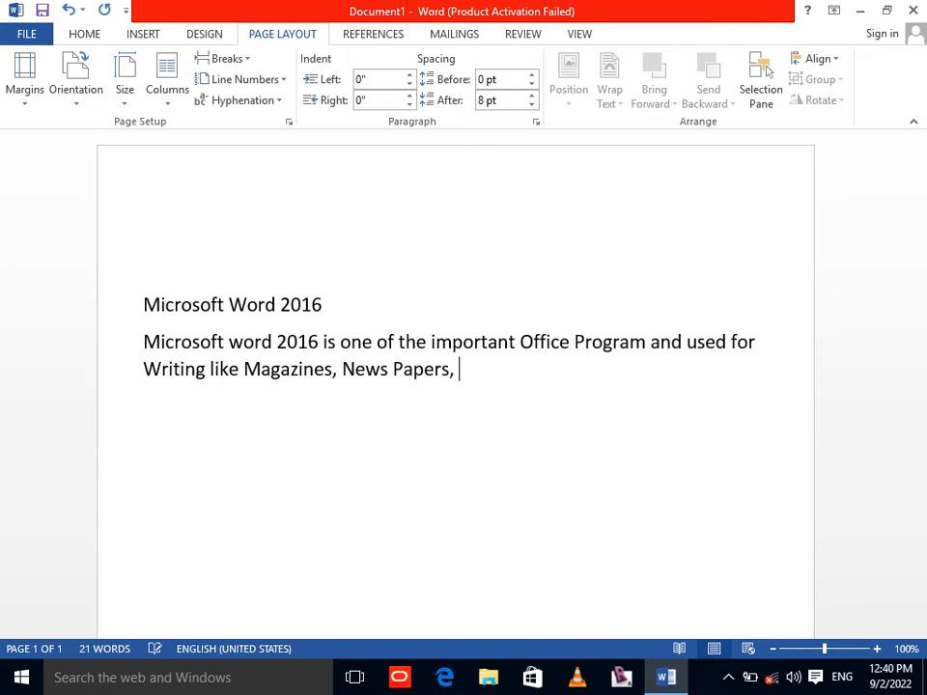
{"action": "type", "text": " Books "}
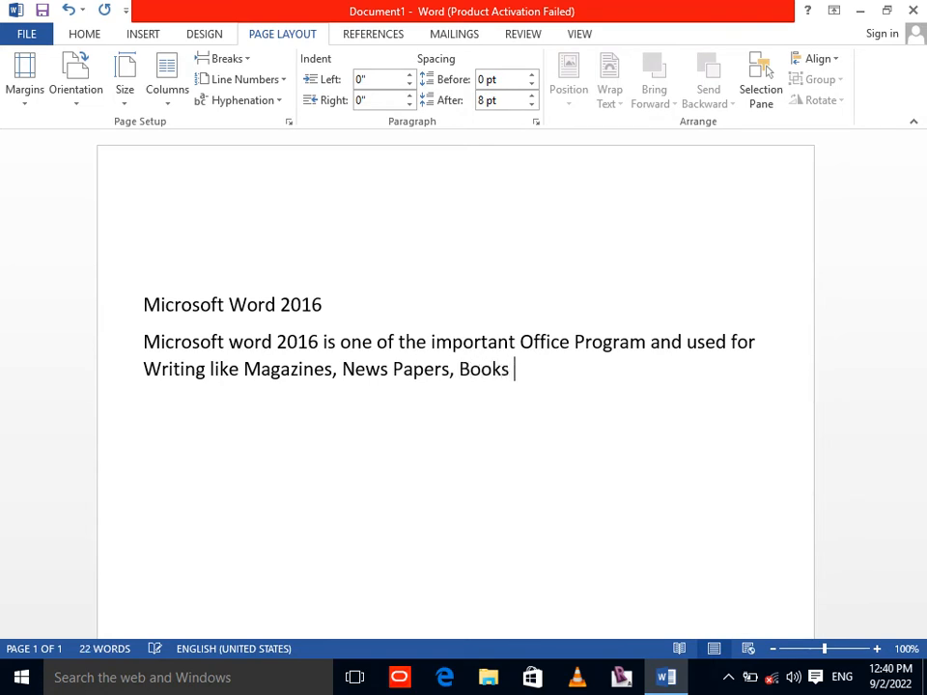
Finish the first paragraph with "and mostly use in Offices for different purposes.".
{"action": "type", "text": "and mos"}
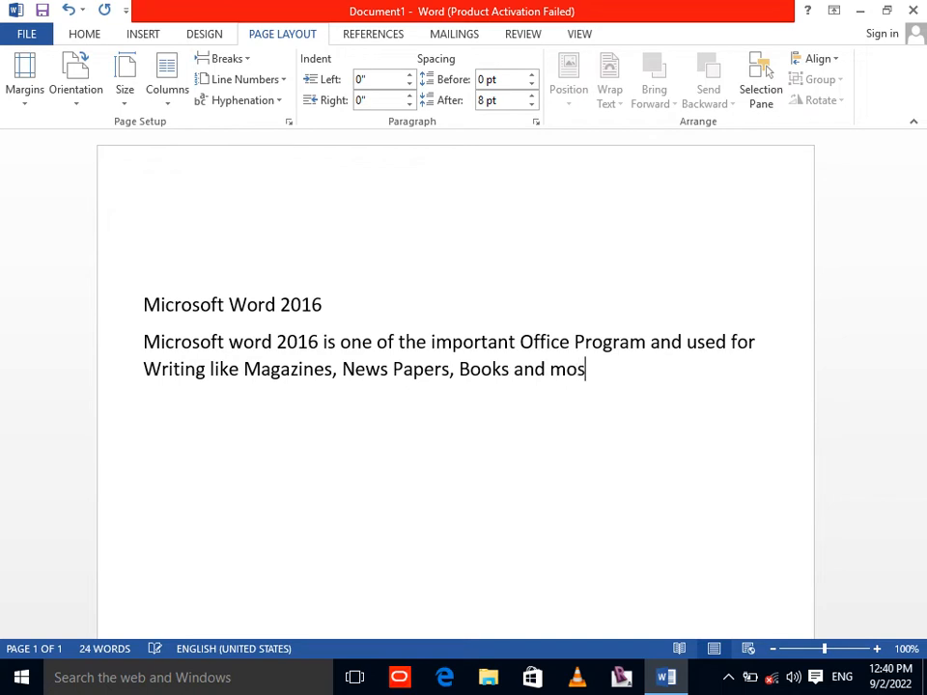
{"action": "type", "text": "tly use in Offices for diff"}
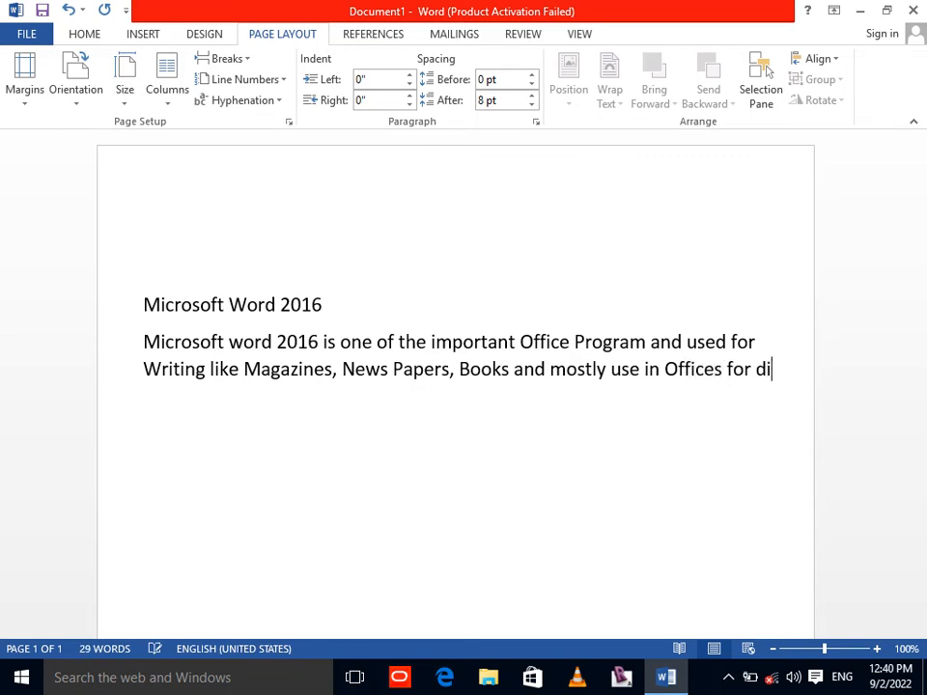
{"action": "type", "text": "erent "}
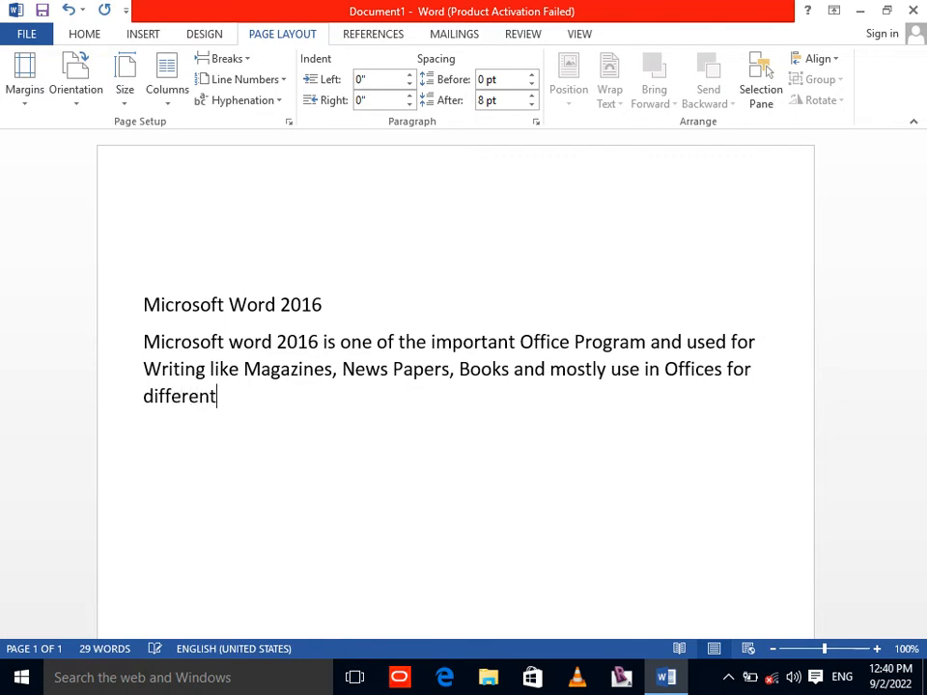
{"action": "type", "text": "purpo"}
{"action": "key", "text": "BackSpace"}
{"action": "type", "text": "urposee"}
{"action": "key", "text": "BackSpace"}
{"action": "type", "text": "s."}
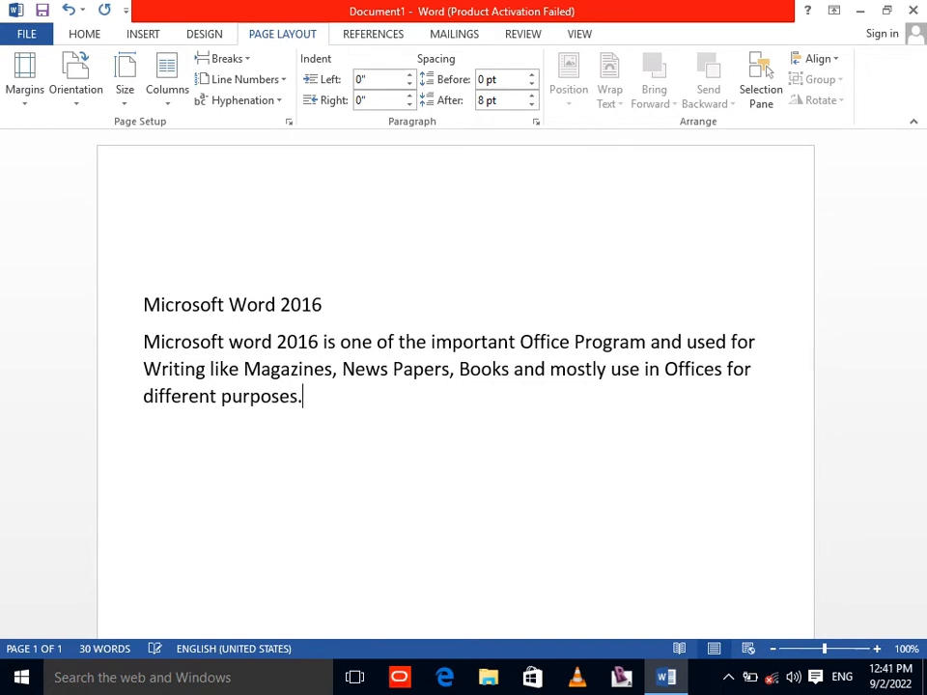
Start a new paragraph with a bold "Or:" followed by "Microsoft Word 2016 is a word" in regular weight.
{"action": "key", "text": "Return"}
{"action": "type", "text": "Or: "}
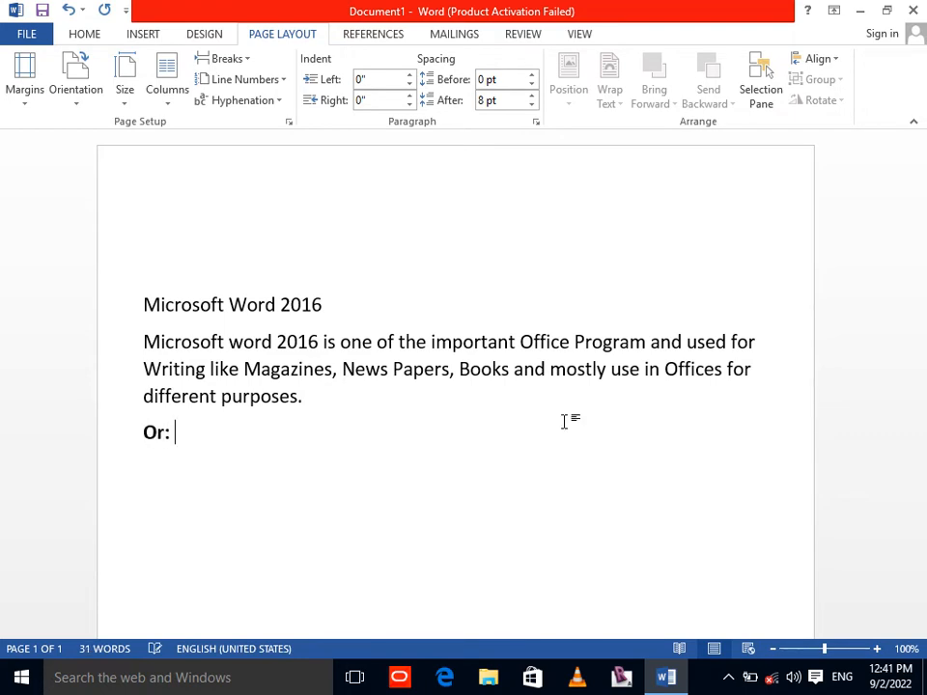
{"action": "type", "text": "Mic"}
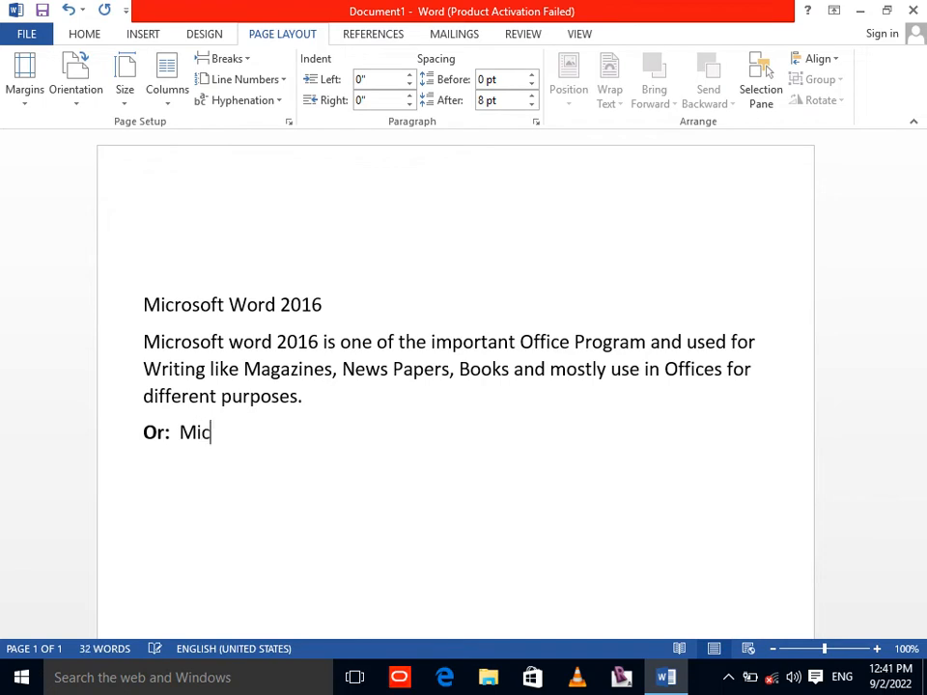
{"action": "type", "text": "rosoft Word "}
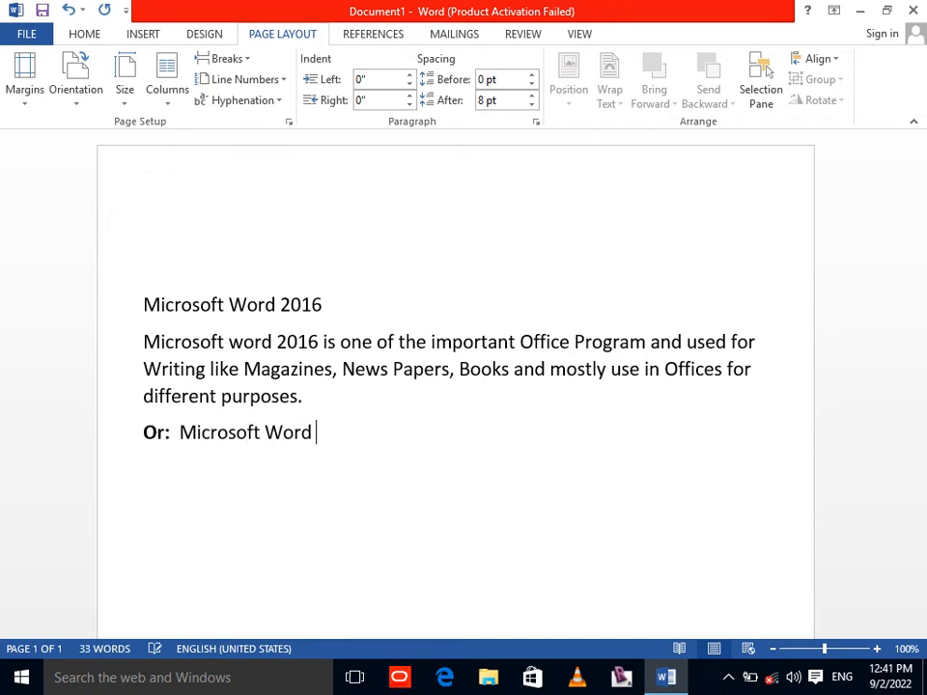
{"action": "type", "text": "2301"}
{"action": "key", "text": "BackSpace"}
{"action": "key", "text": "BackSpace"}
{"action": "key", "text": "BackSpace"}
{"action": "type", "text": "016b"}
{"action": "key", "text": "BackSpace"}
{"action": "type", "text": "is a w"}
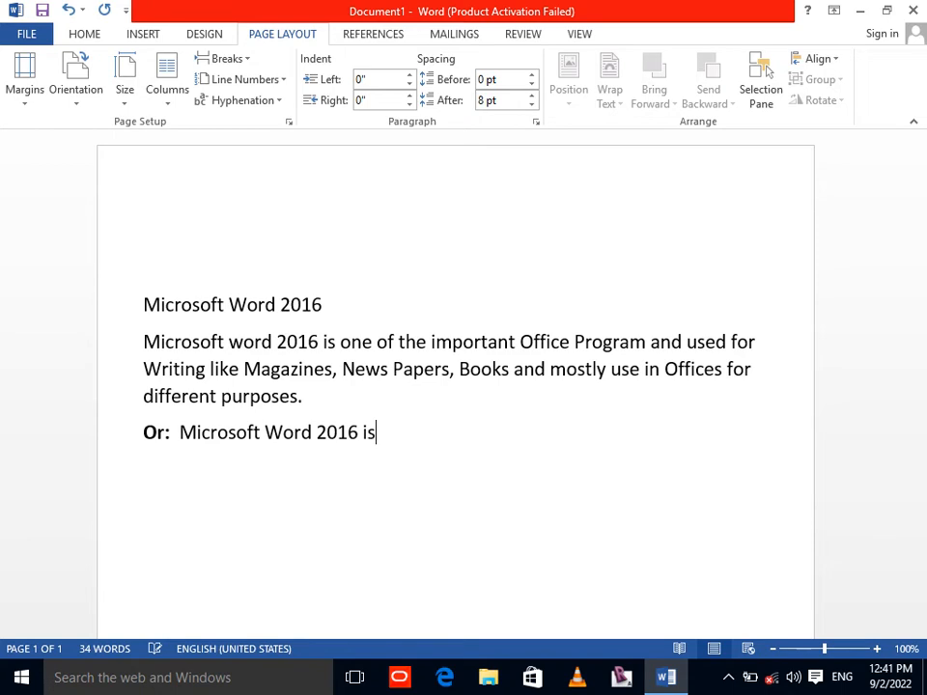
{"action": "key", "text": "BackSpace"}
{"action": "type", "text": "a word"}
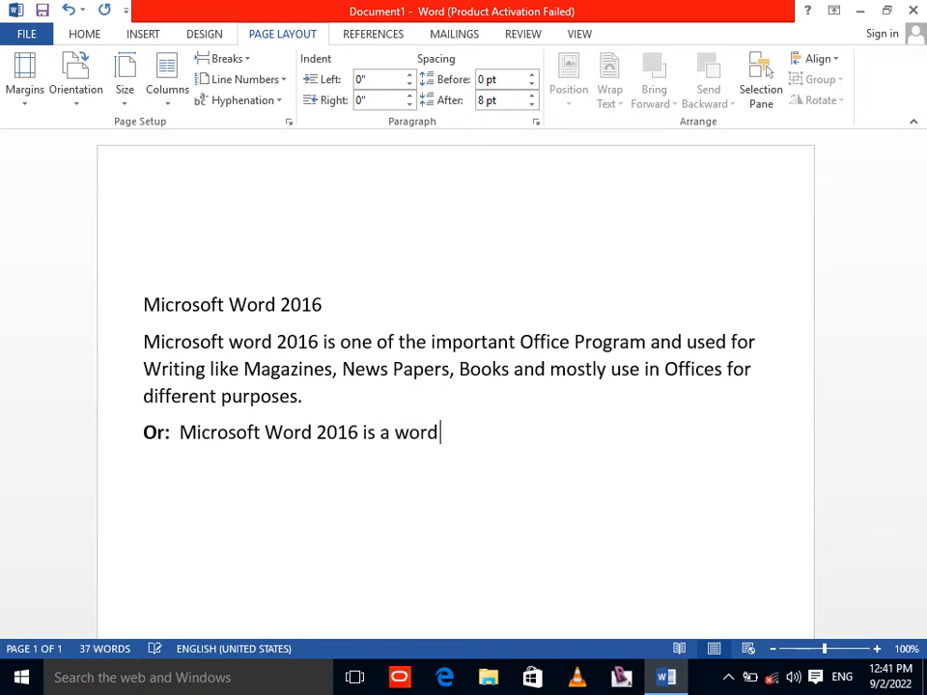
Complete the second definition with "processing Programs which is used for documentation.".
{"action": "type", "text": " processing "}
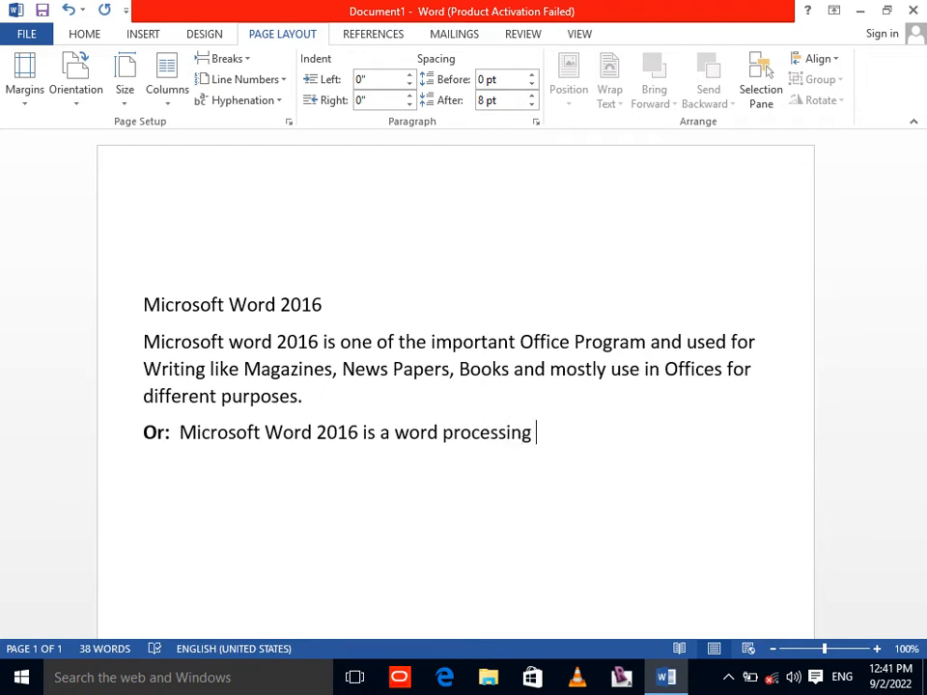
{"action": "type", "text": "Programs "}
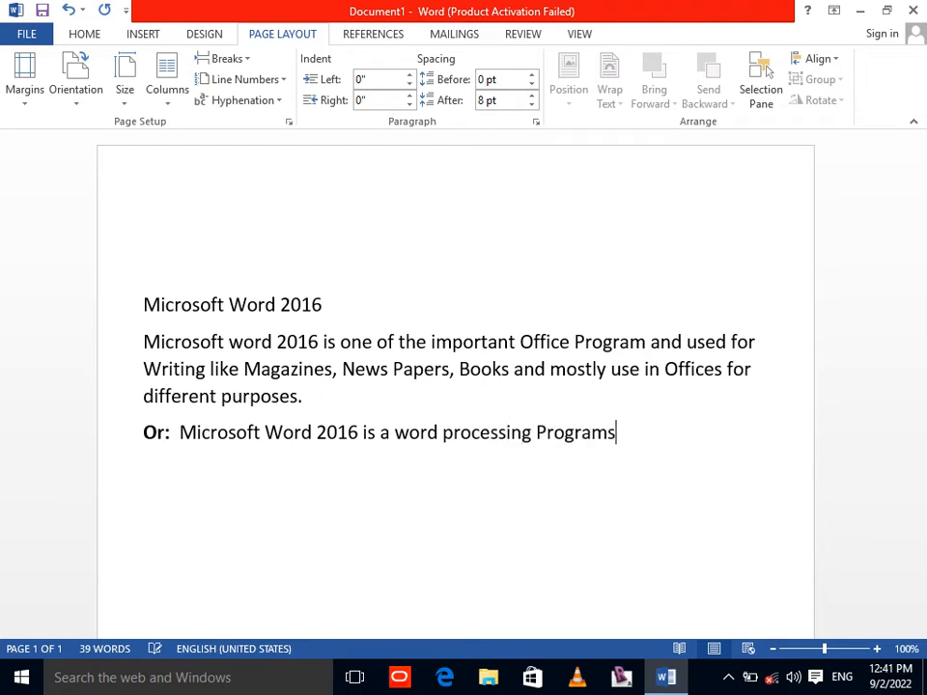
{"action": "type", "text": "which is use"}
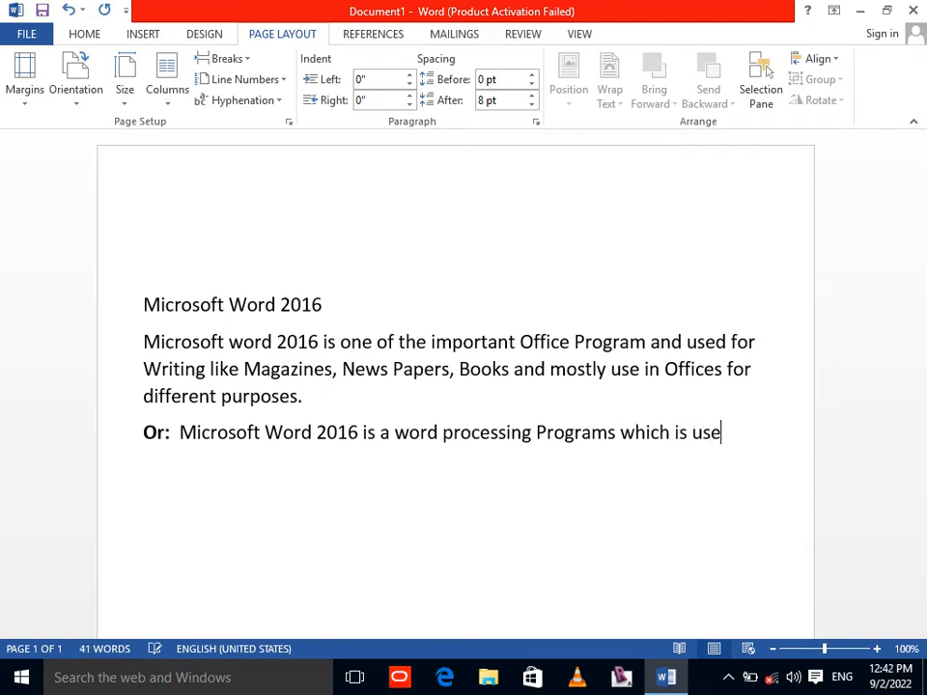
{"action": "type", "text": "d for doc"}
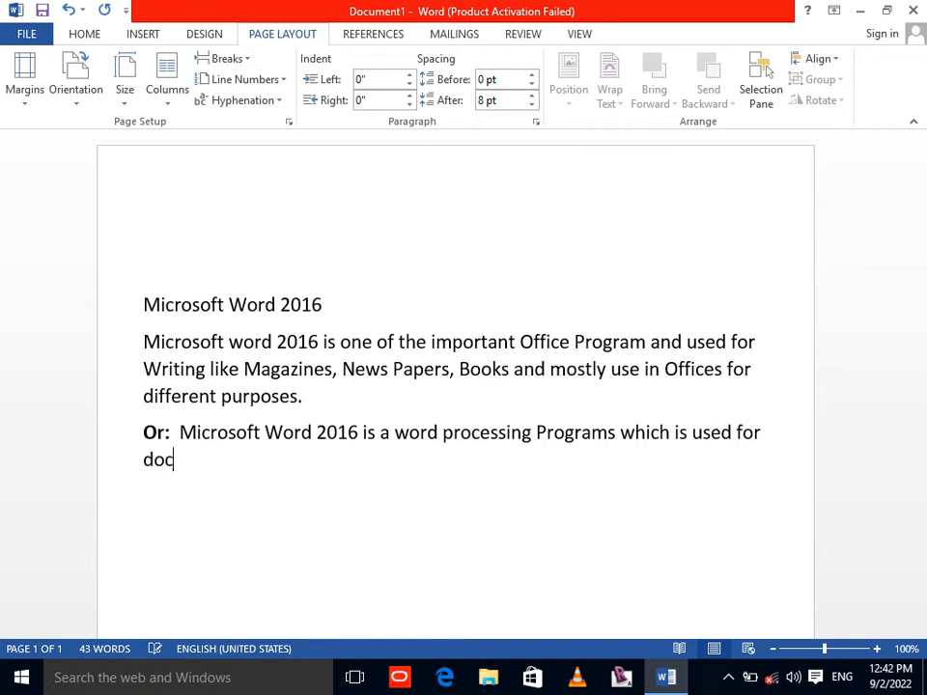
{"action": "type", "text": "umentation."}
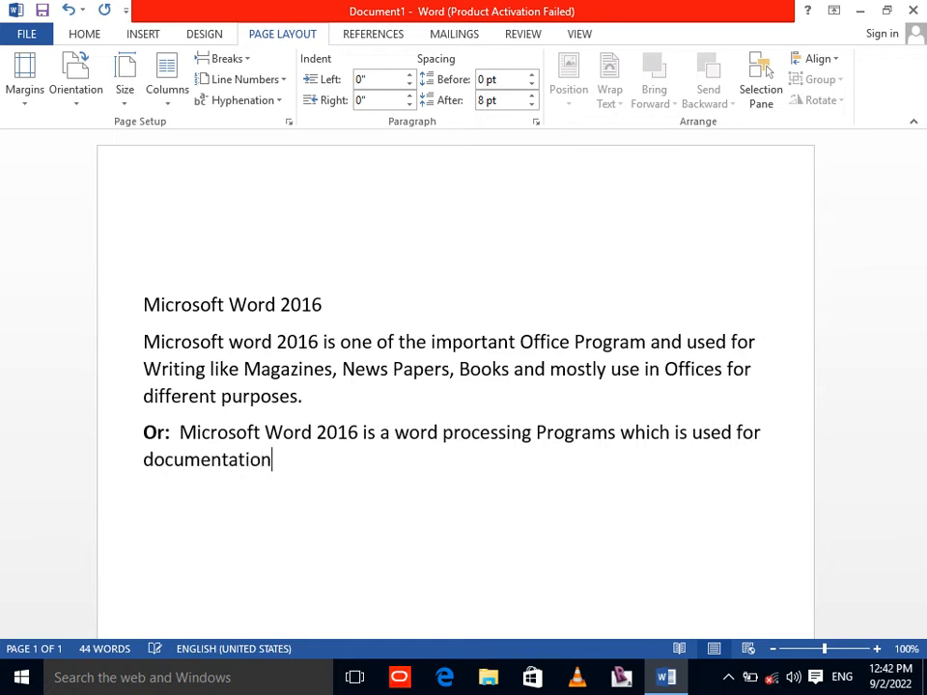
Add the bold question "What is Documentation?" on a new line below the second definition.
{"action": "key", "text": "Return"}
{"action": "type", "text": "Wjhat"}
{"action": "key", "text": "BackSpace"}
{"action": "key", "text": "BackSpace"}
{"action": "key", "text": "BackSpace"}
{"action": "key", "text": "BackSpace"}
{"action": "type", "text": "hat "}
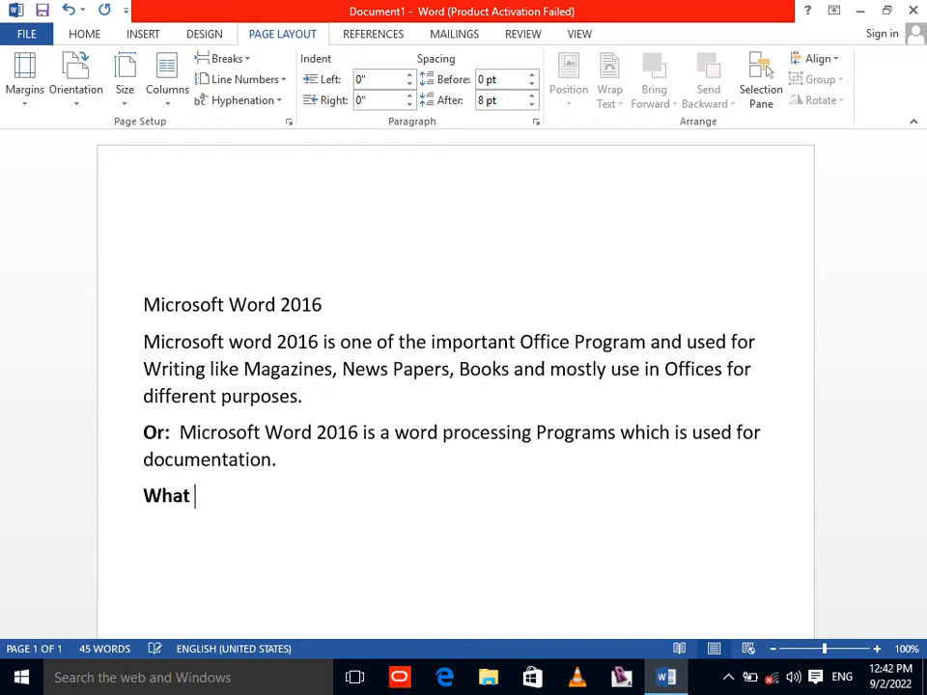
{"action": "type", "text": "is Documentatin"}
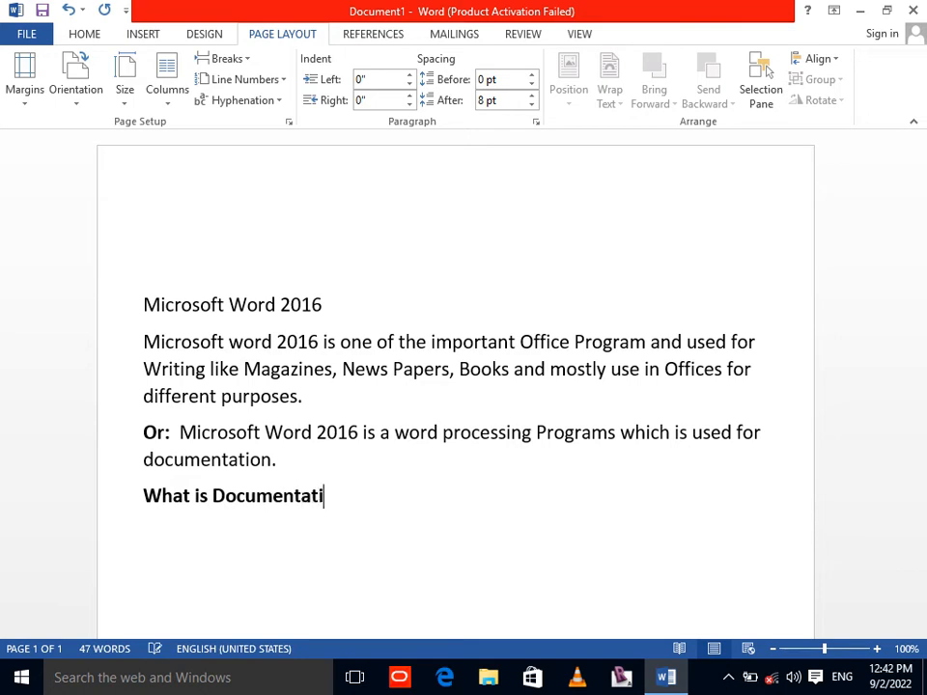
{"action": "key", "text": "BackSpace"}
{"action": "key", "text": "BackSpace"}
{"action": "key", "text": "BackSpace"}
{"action": "key", "text": "BackSpace"}
{"action": "key", "text": "BackSpace"}
{"action": "key", "text": "BackSpace"}
{"action": "type", "text": "ion?"}
{"action": "key", "text": "Return"}
Insert "Word" before "Documentation" in the bold question and return the cursor to the end of that line.
{"action": "left_click", "coordinate": [215, 497]}
{"action": "type", "text": "Word"}
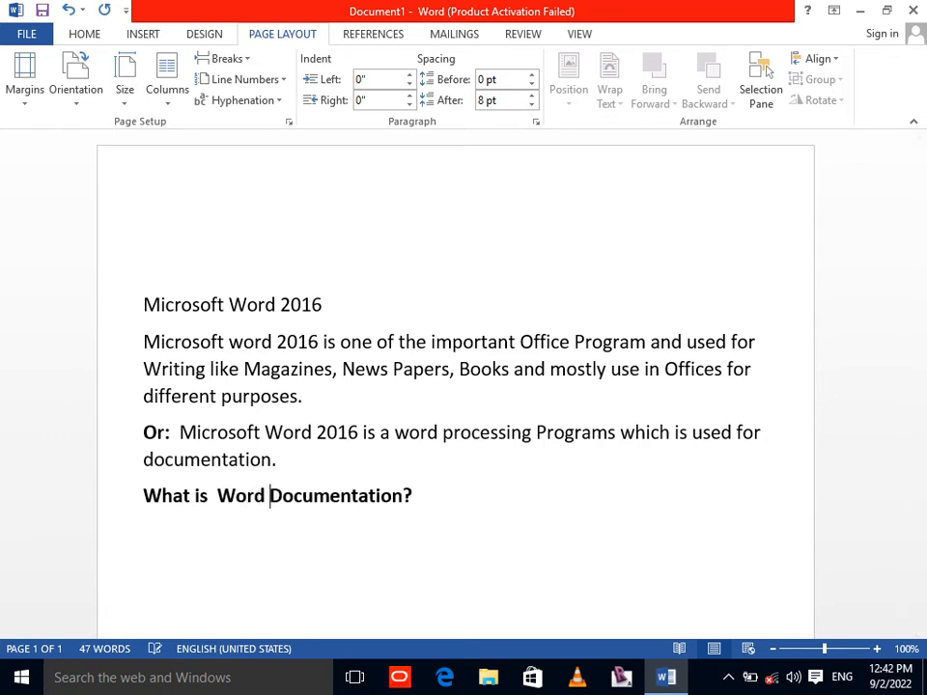
{"action": "left_click", "coordinate": [426, 498]}
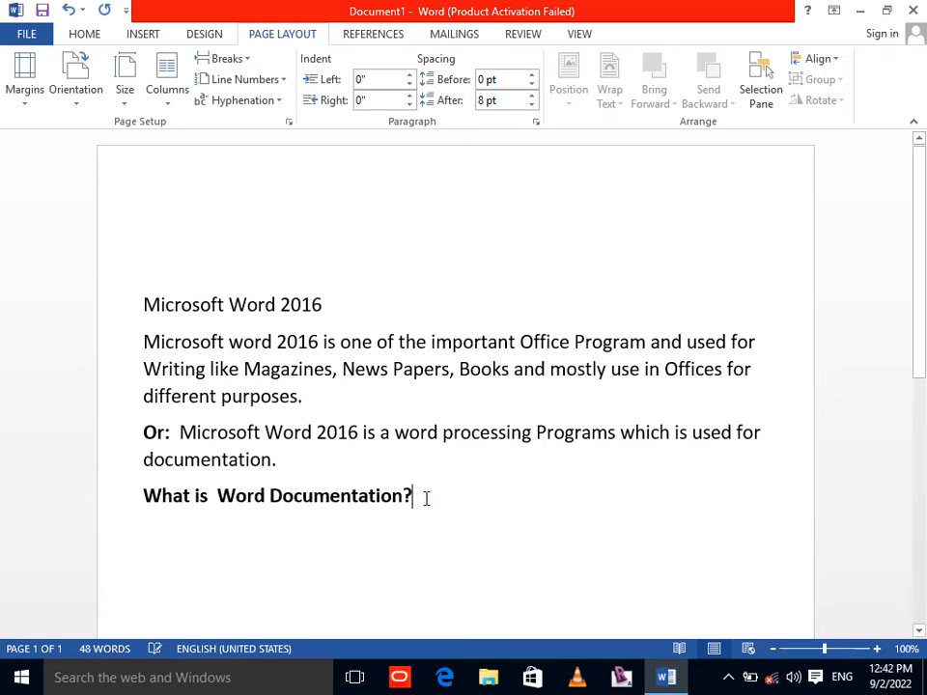
Begin a regular-weight answer below the word documentation question with "Word Documentation", correcting the second word with the suggested spelling.
{"action": "key", "text": "Return"}
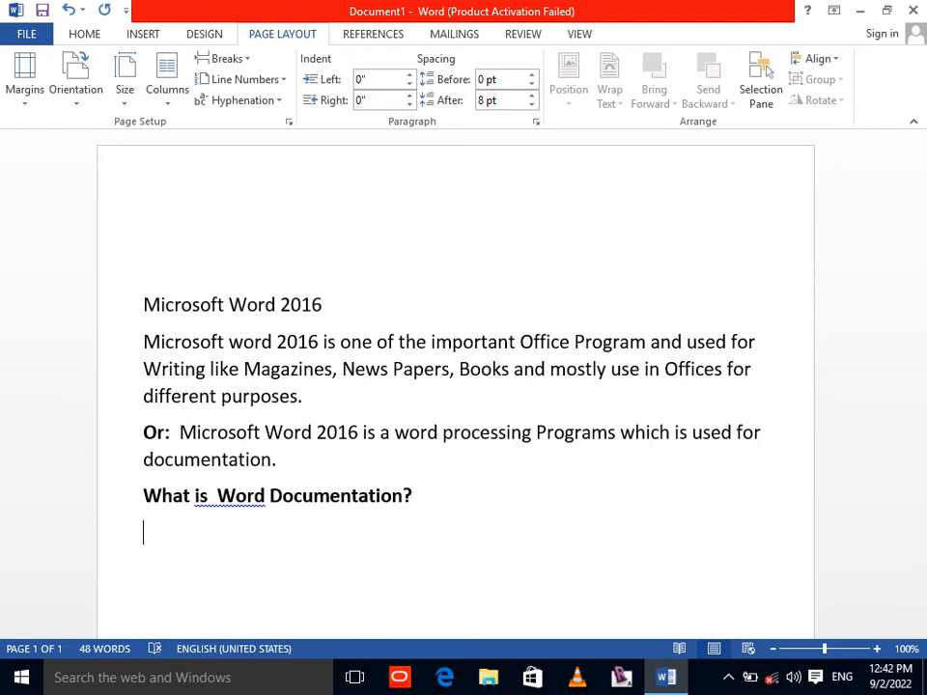
{"action": "type", "text": "Word"}
{"action": "key", "text": "BackSpace"}
{"action": "key", "text": "BackSpace"}
{"action": "key", "text": "BackSpace"}
{"action": "key", "text": "BackSpace"}
{"action": "type", "text": "Word Documentatinal"}
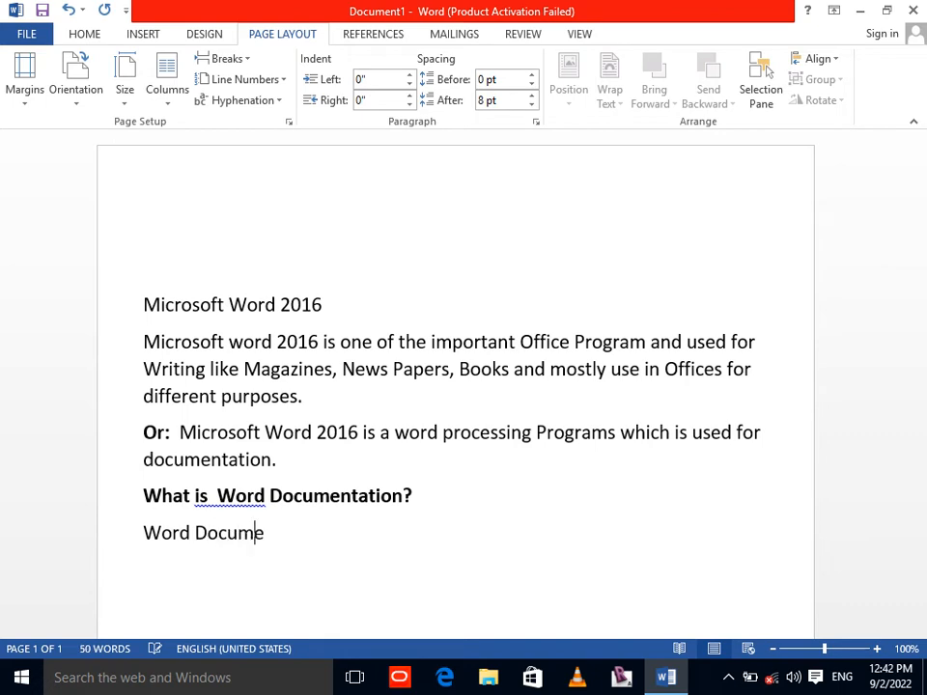
{"action": "key", "text": "BackSpace"}
{"action": "key", "text": "BackSpace"}
{"action": "key", "text": "BackSpace"}
{"action": "key", "text": "BackSpace"}
{"action": "key", "text": "BackSpace"}
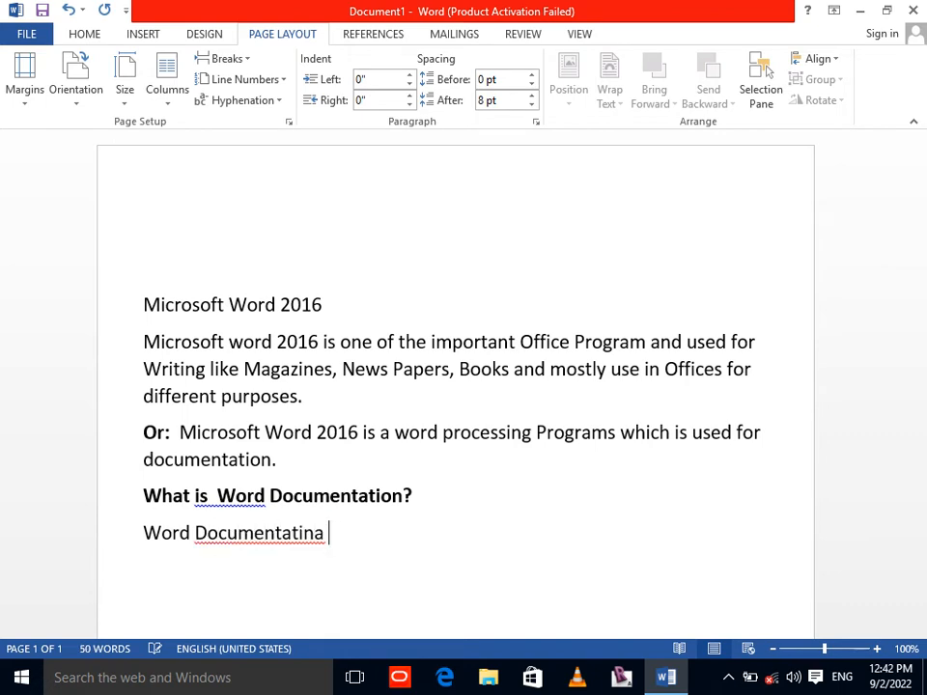
{"action": "type", "text": "aion"}
{"action": "key", "text": "BackSpace"}
{"action": "key", "text": "BackSpace"}
{"action": "key", "text": "BackSpace"}
{"action": "key", "text": "BackSpace"}
{"action": "key", "text": "BackSpace"}
{"action": "key", "text": "BackSpace"}
{"action": "key", "text": "BackSpace"}
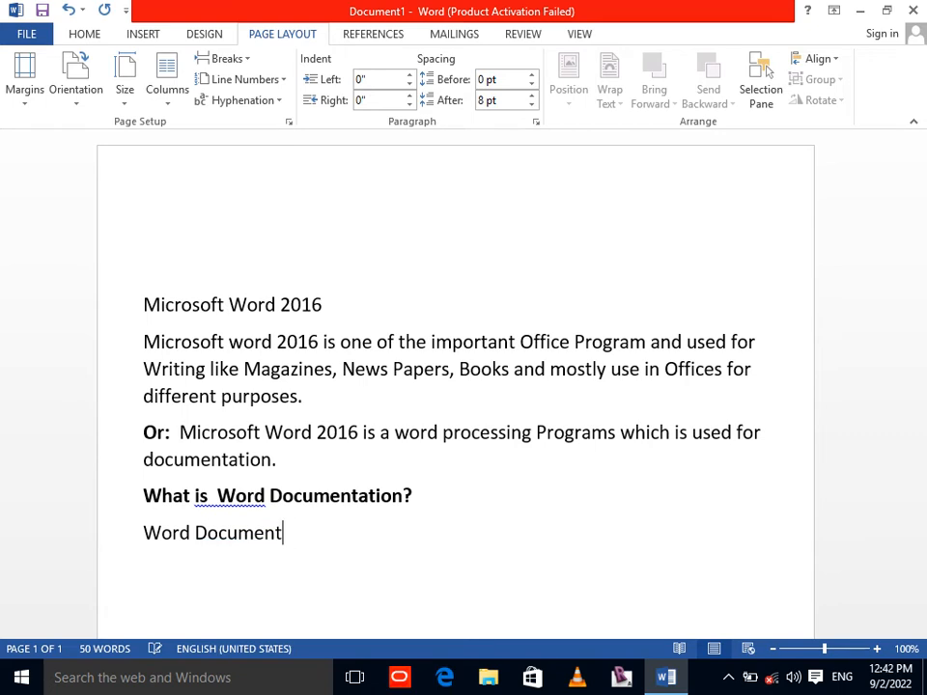
{"action": "type", "text": "atoin"}
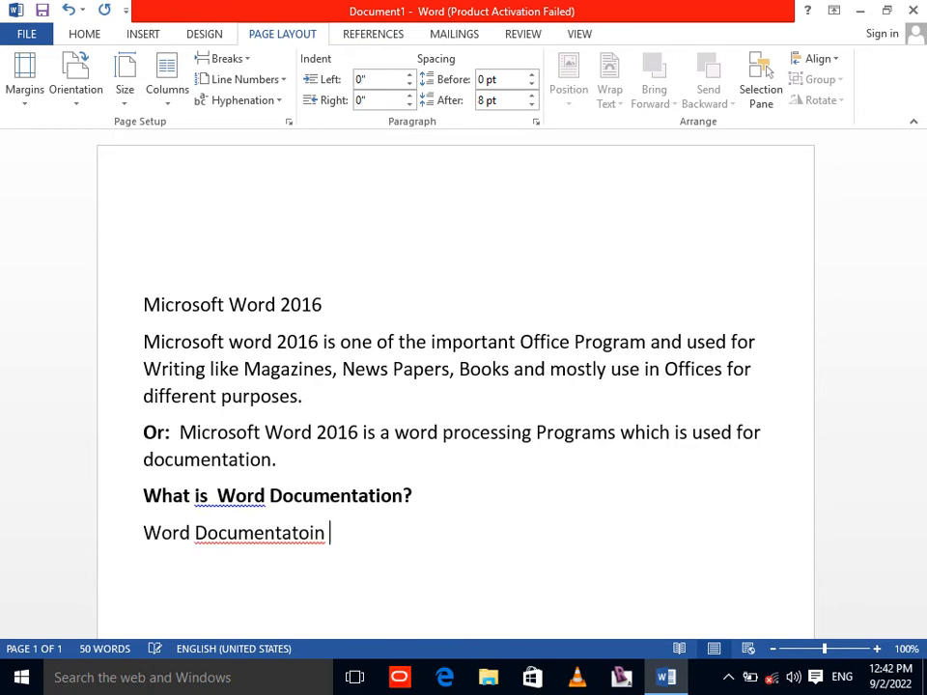
{"action": "right_click", "coordinate": [313, 541]}
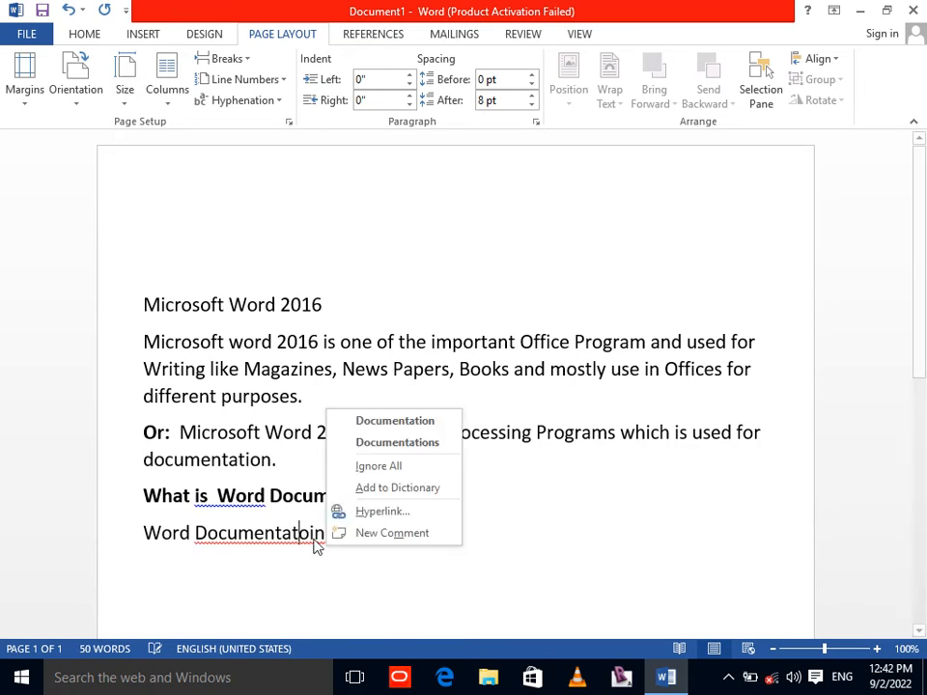
{"action": "left_click", "coordinate": [392, 421]}
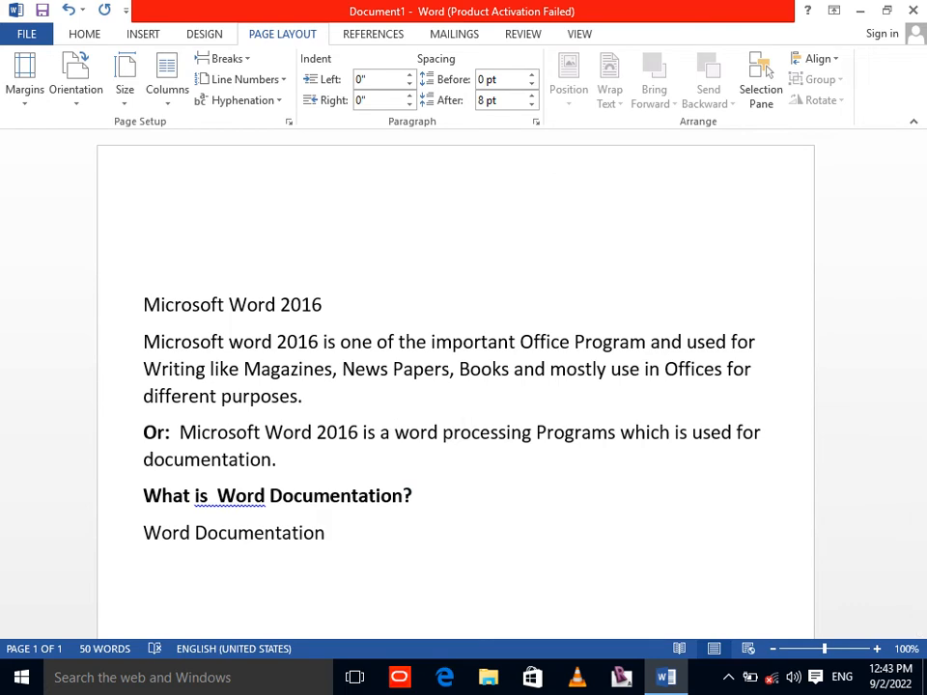
Continue the word documentation answer with "means collections".
{"action": "type", "text": "mena"}
{"action": "key", "text": "BackSpace"}
{"action": "type", "text": "s"}
{"action": "key", "text": "BackSpace"}
{"action": "key", "text": "BackSpace"}
{"action": "key", "text": "BackSpace"}
{"action": "type", "text": "ans"}
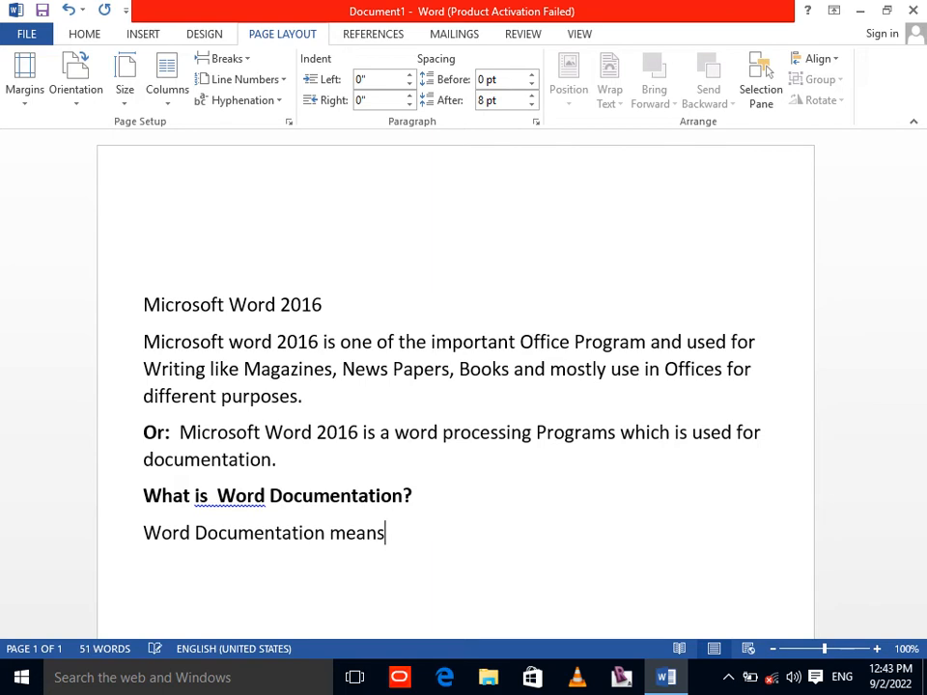
{"action": "type", "text": " collections"}
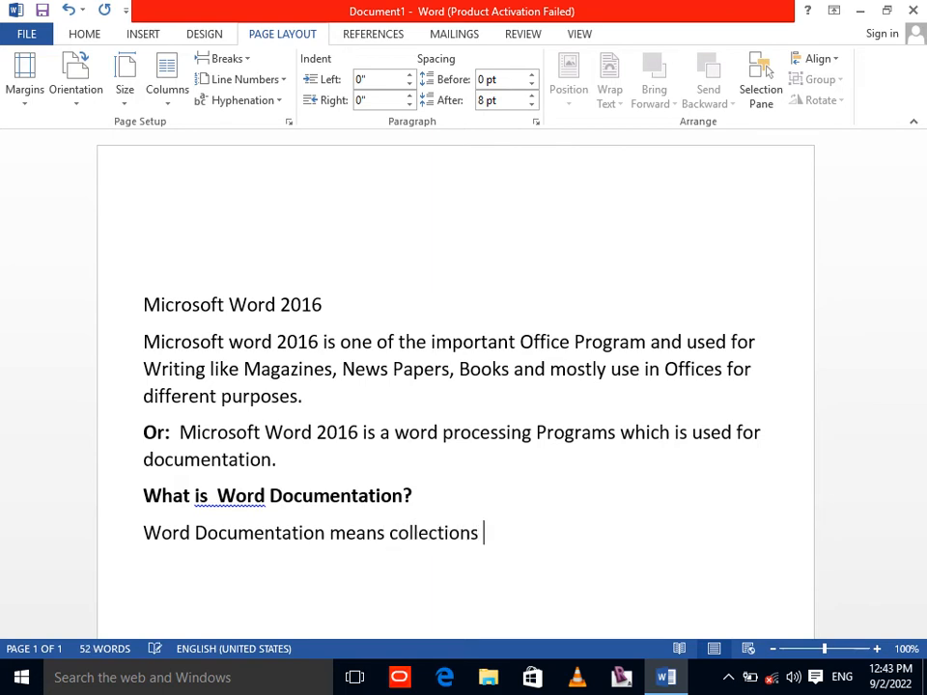
Complete the word documentation answer with "of pages is called documentations." and start a new line.
{"action": "type", "text": " of page"}
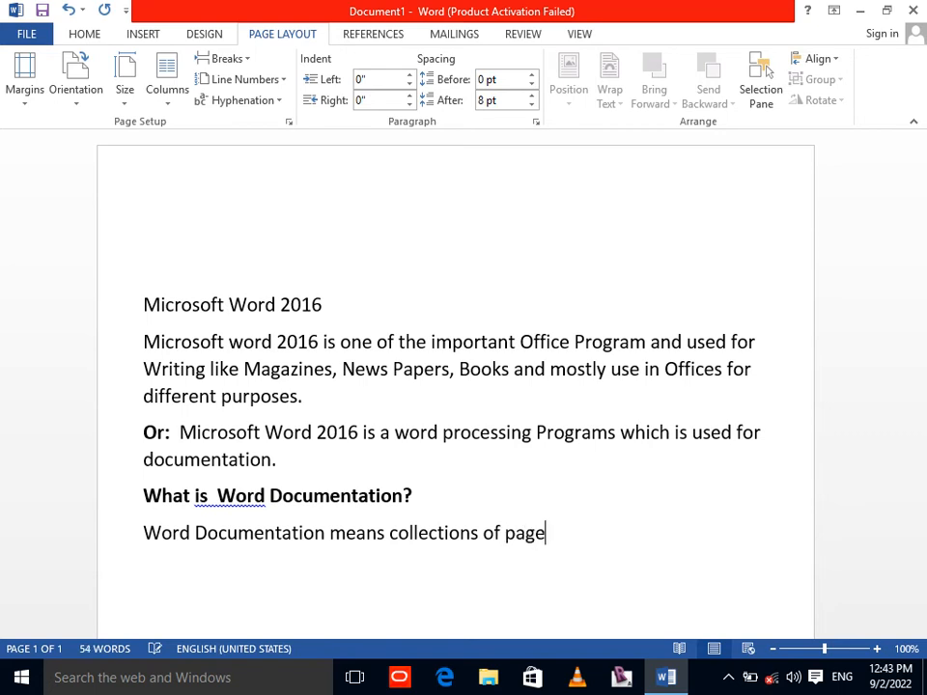
{"action": "type", "text": "s is called documentaion"}
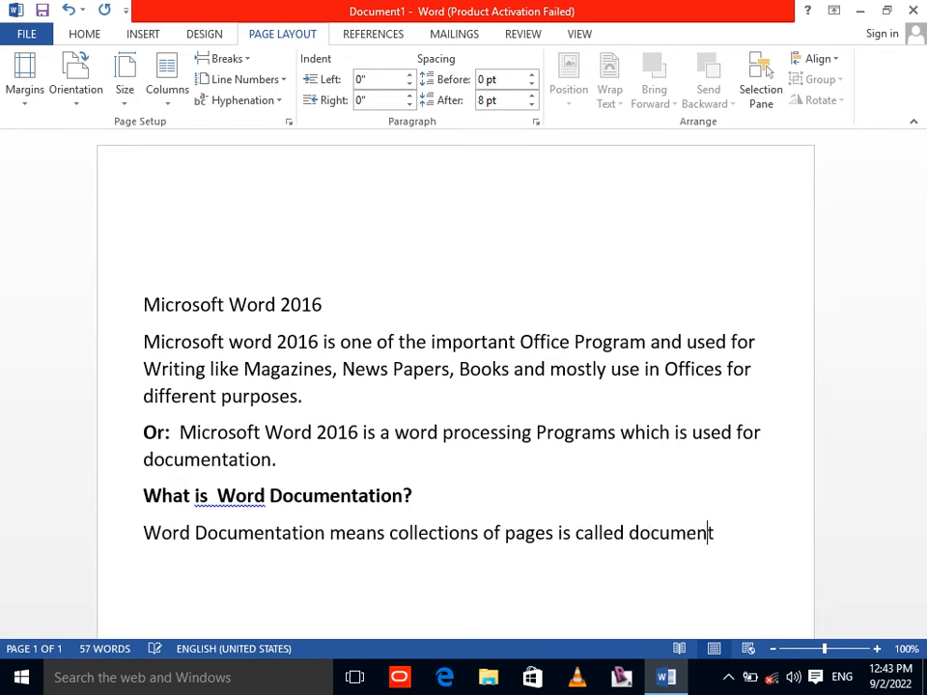
{"action": "key", "text": "BackSpace"}
{"action": "key", "text": "BackSpace"}
{"action": "key", "text": "BackSpace"}
{"action": "type", "text": "tions."}
{"action": "key", "text": "Return"}
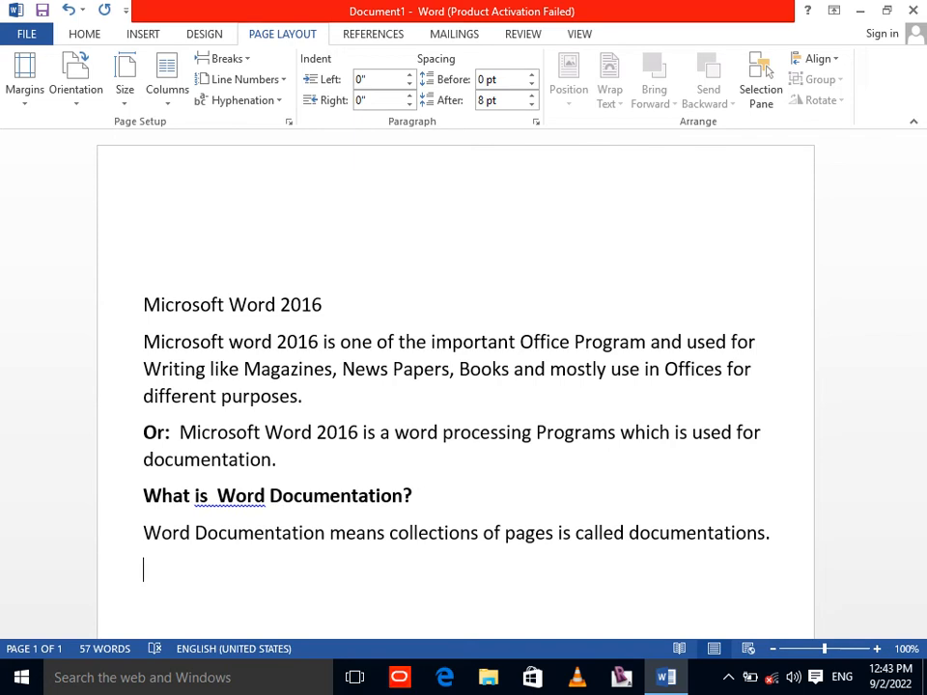
Add the bold question "What is Office Automation?" below the word documentation answer.
{"action": "key", "text": "ctrl+b"}
{"action": "type", "text": "WEha"}
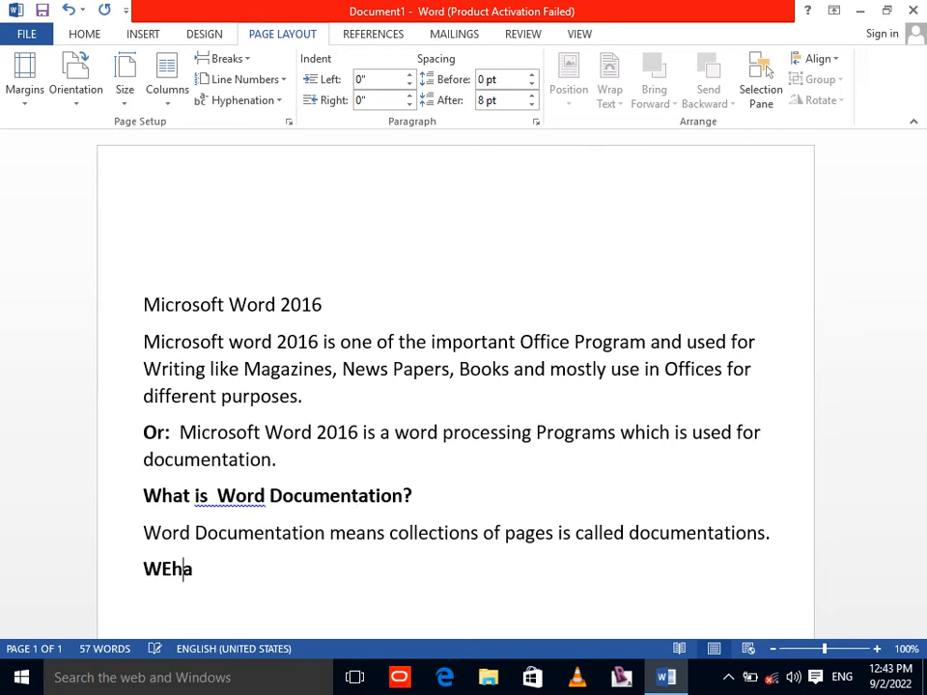
{"action": "key", "text": "BackSpace"}
{"action": "key", "text": "BackSpace"}
{"action": "key", "text": "BackSpace"}
{"action": "type", "text": "hat is "}
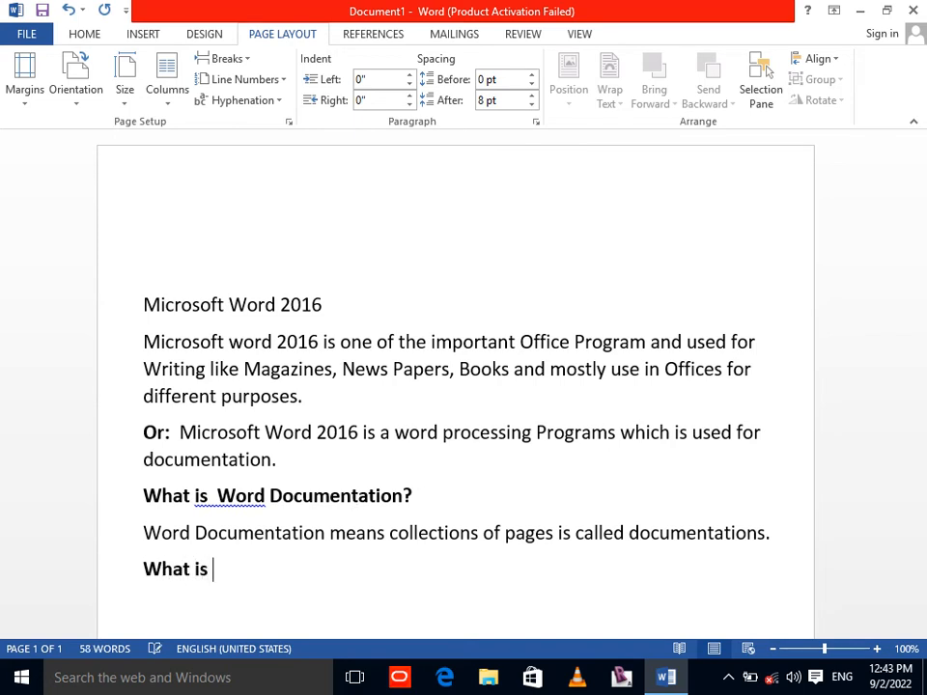
{"action": "type", "text": "OFF"}
{"action": "key", "text": "BackSpace"}
{"action": "key", "text": "BackSpace"}
{"action": "type", "text": "ffice "}
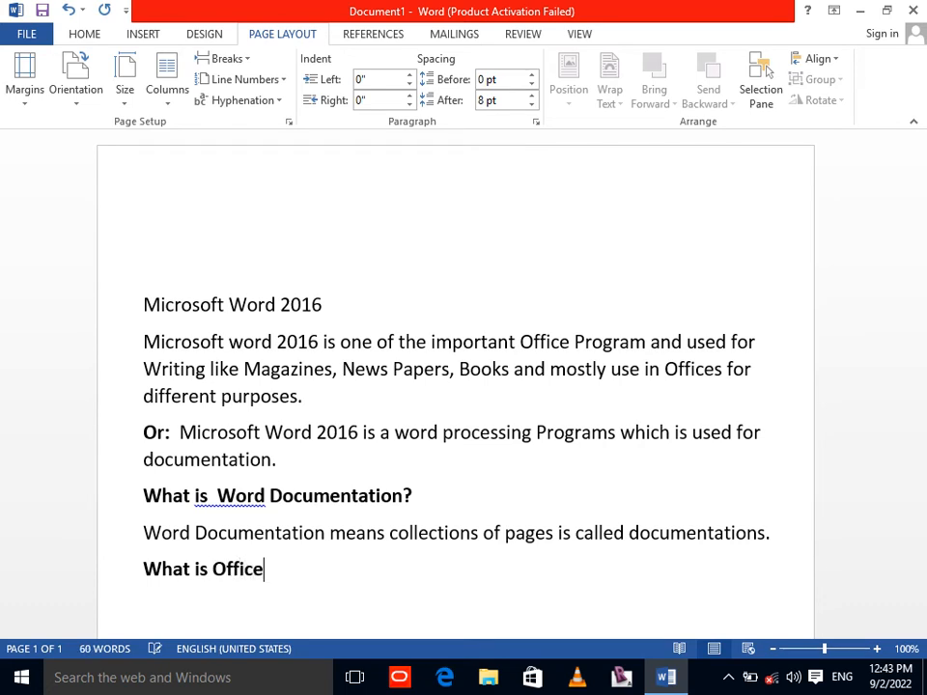
{"action": "type", "text": "Automation?"}
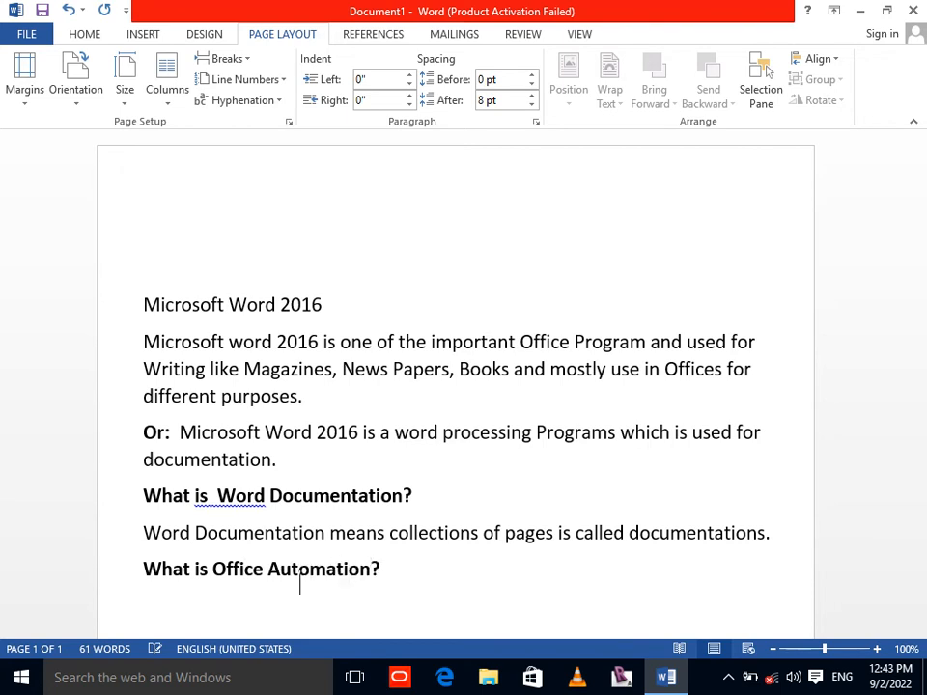
Write the regular-weight answer "The work done by computer is called Automation." below the office automation question and start a new line.
{"action": "key", "text": "Return"}
{"action": "type", "text": "The work "}
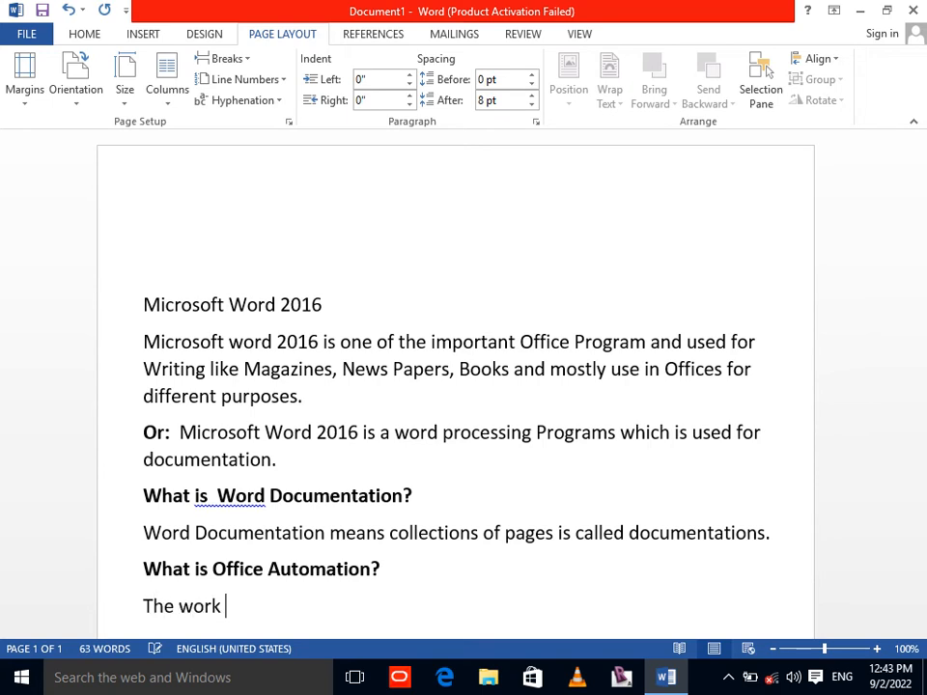
{"action": "type", "text": "done by"}
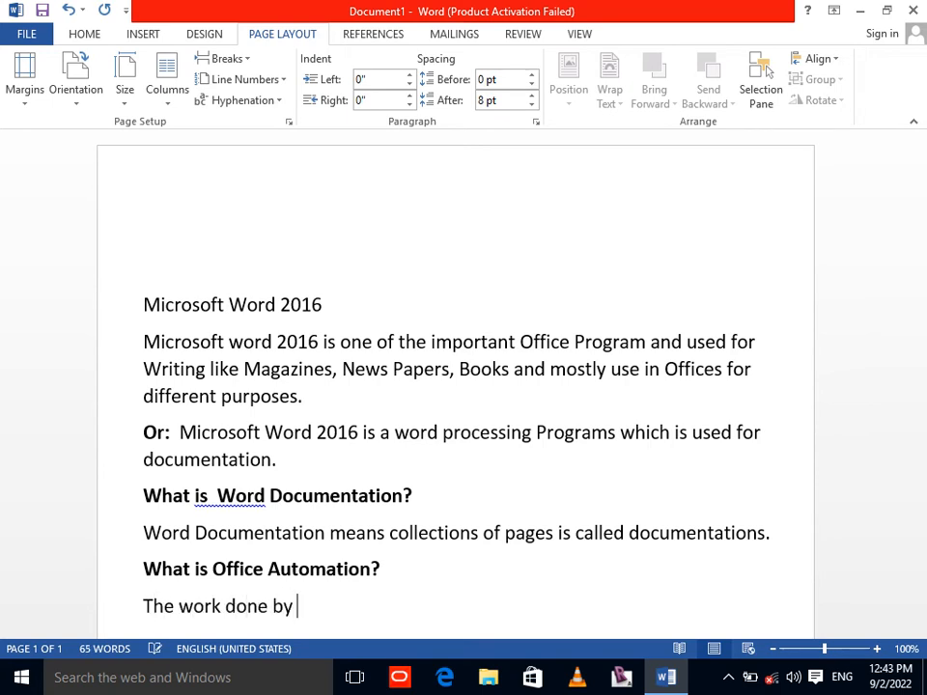
{"action": "type", "text": " compu"}
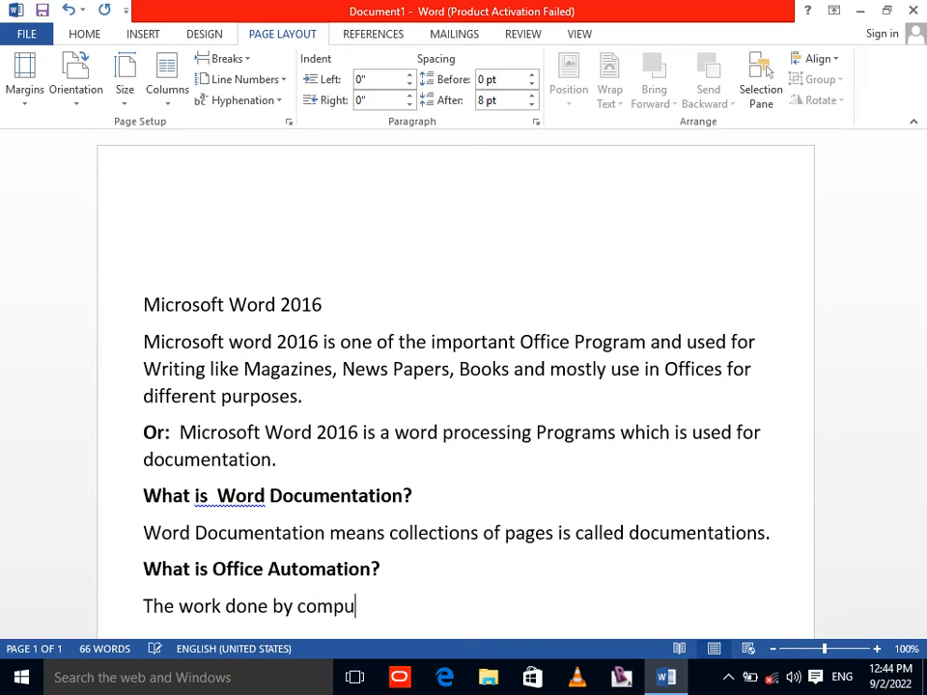
{"action": "type", "text": "ter is called "}
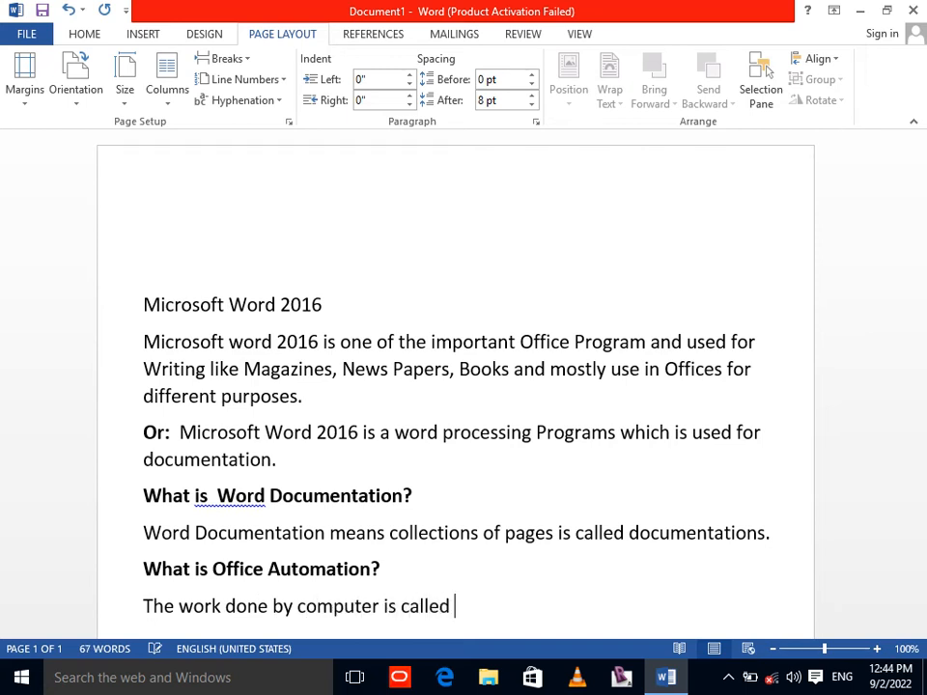
{"action": "type", "text": "Automation."}
{"action": "key", "text": "Return"}
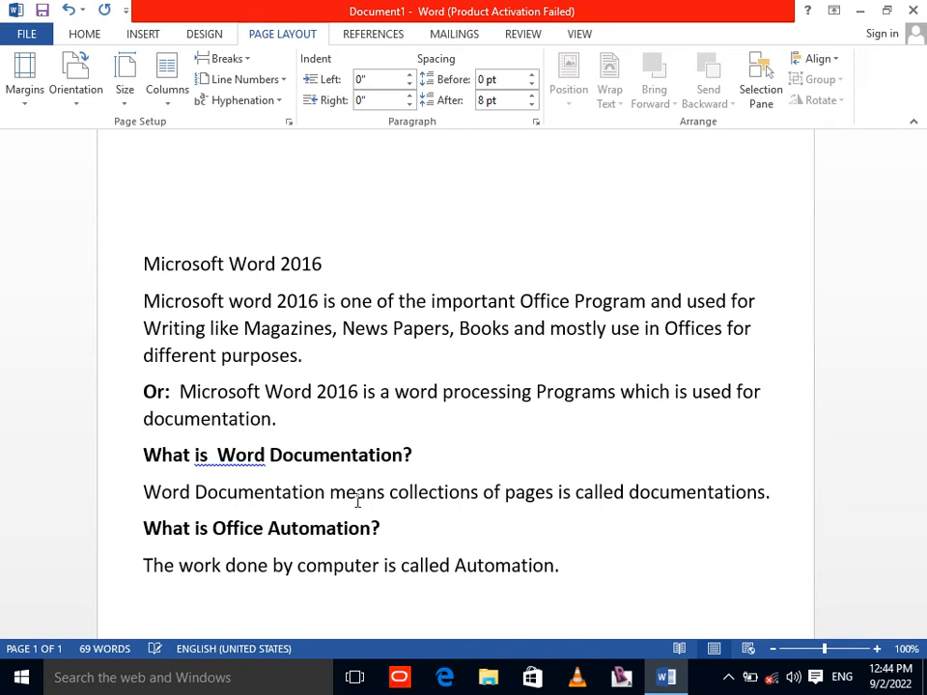
Add the bold question "What is MOUS ( Microsoft Office User Specialist)" below the automation answer.
{"action": "key", "text": "ctrl+b"}
{"action": "type", "text": "What is "}
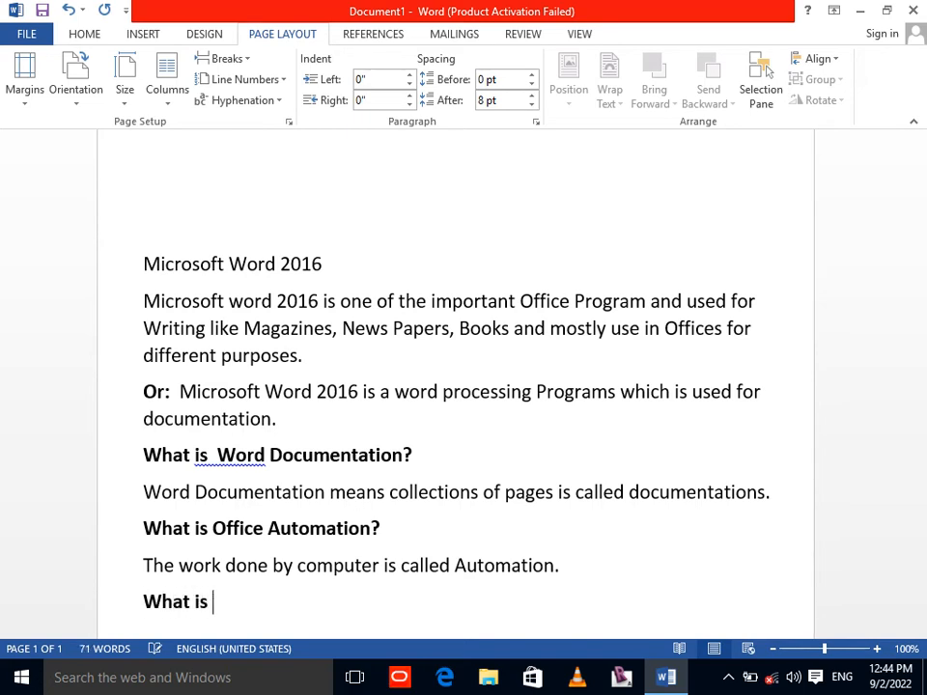
{"action": "type", "text": "<"}
{"action": "key", "text": "BackSpace"}
{"action": "type", "text": "MOU"}
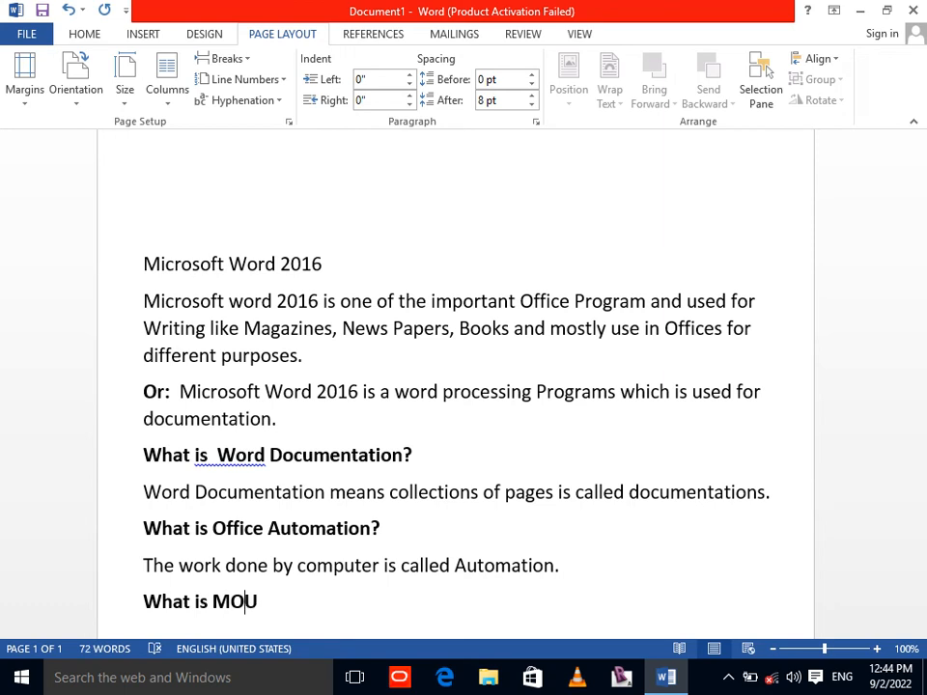
{"action": "type", "text": "S ( Mic"}
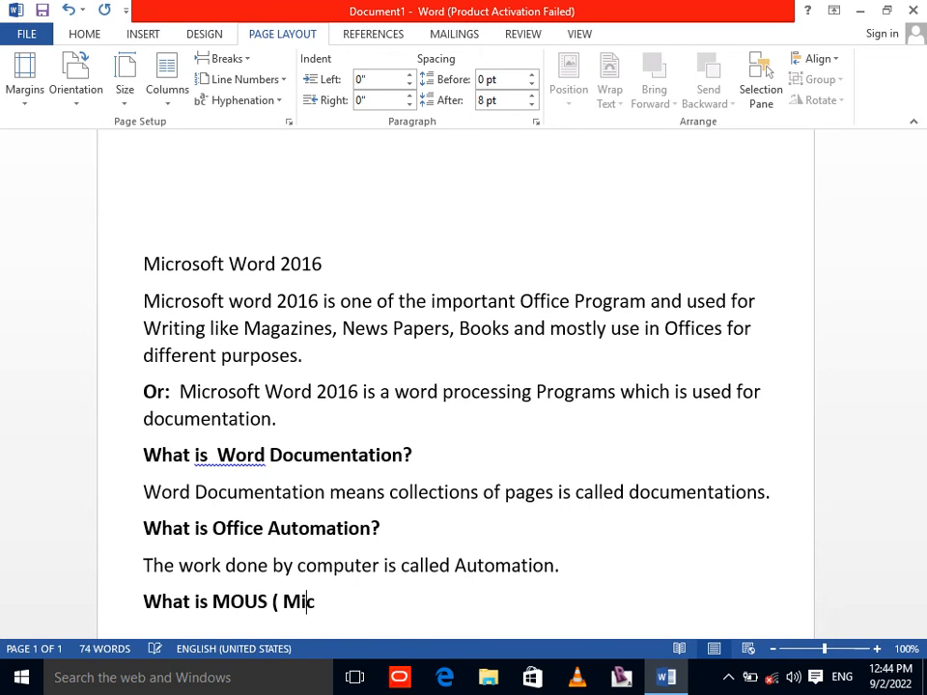
{"action": "type", "text": "rosfot"}
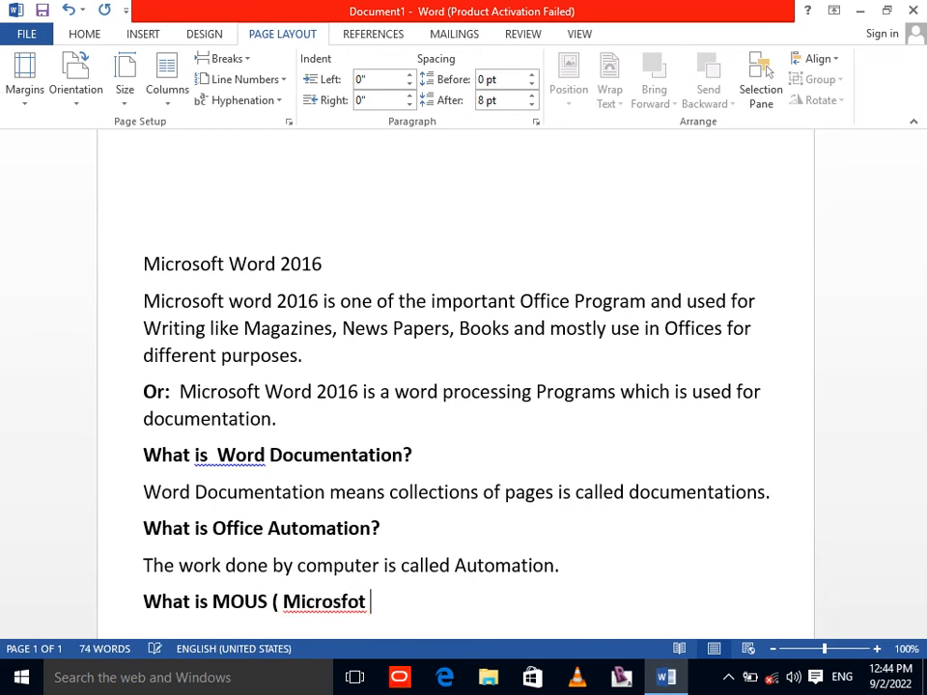
{"action": "key", "text": "BackSpace"}
{"action": "key", "text": "BackSpace"}
{"action": "key", "text": "BackSpace"}
{"action": "key", "text": "BackSpace"}
{"action": "type", "text": "oft Office "}
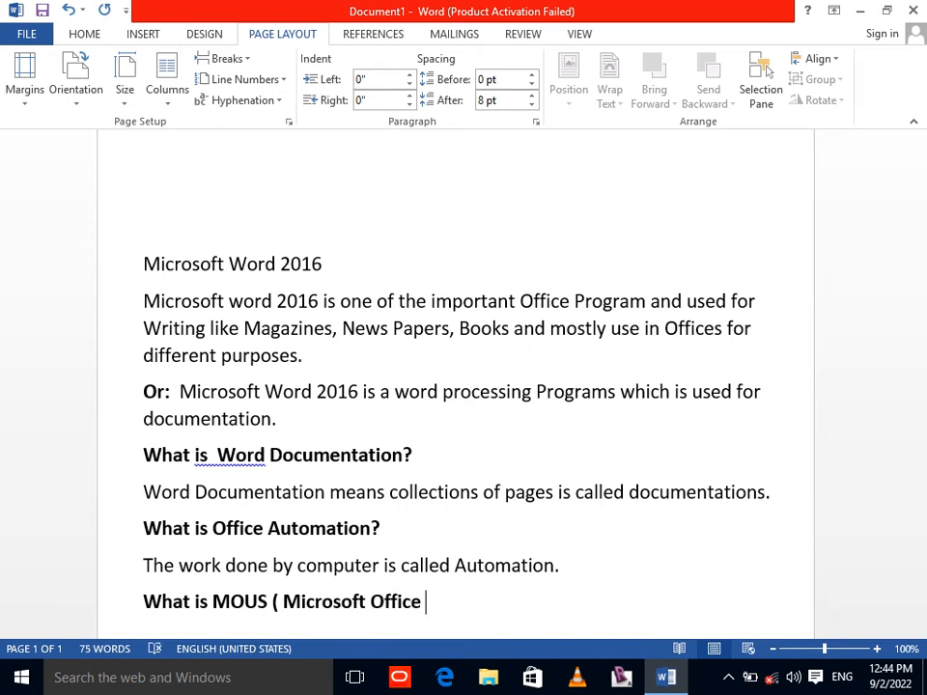
{"action": "type", "text": "User Spe"}
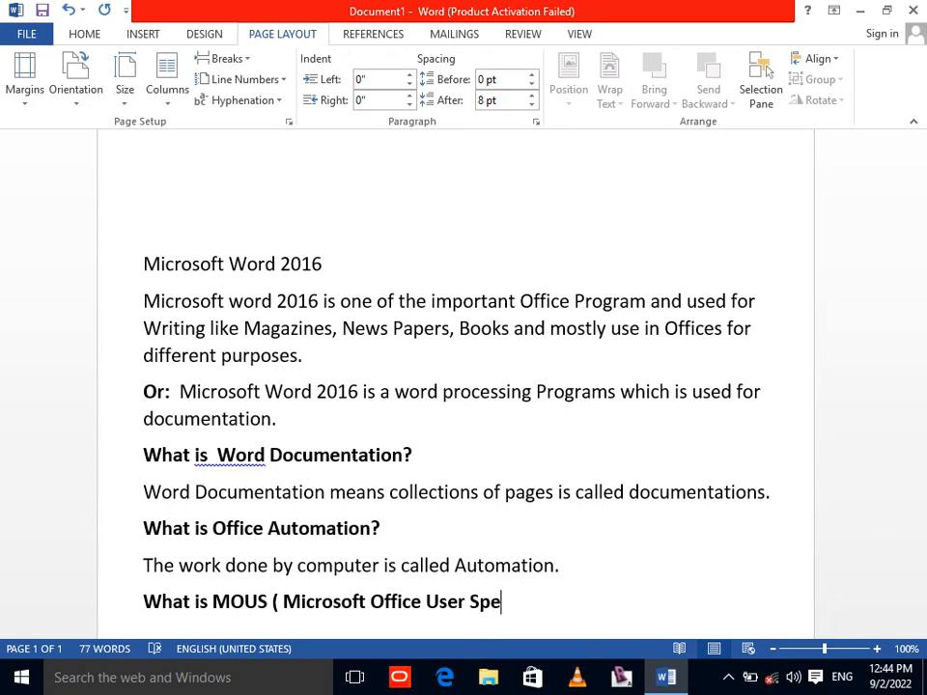
{"action": "type", "text": "cialist)"}
{"action": "key", "text": "Return"}
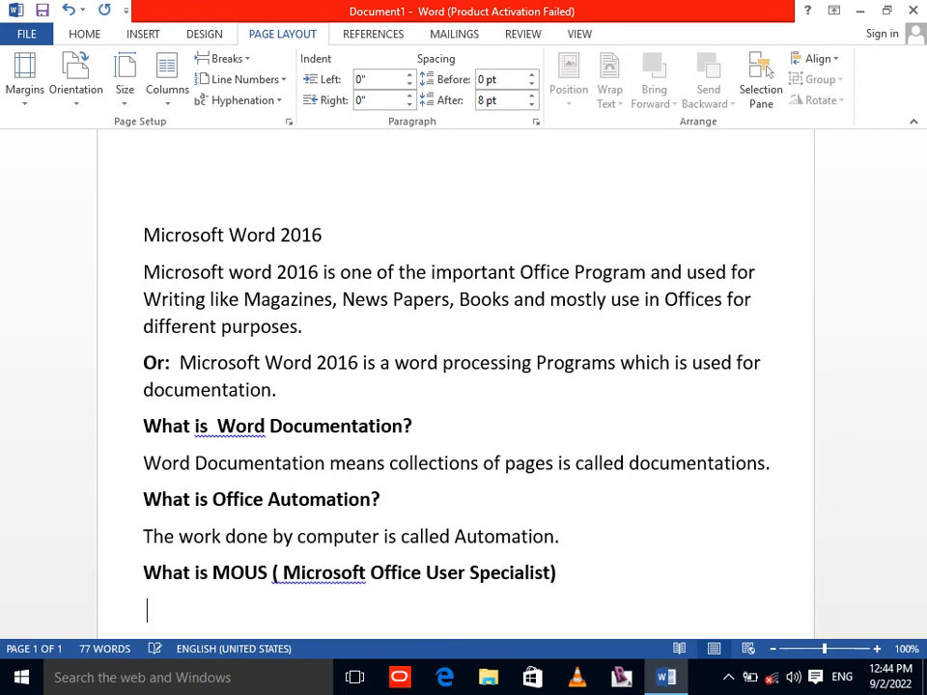
Apply the suggested corrections "(Microsoft" and "Specialist?" to the MOUS question and start a line below it.
{"action": "right_click", "coordinate": [323, 566]}
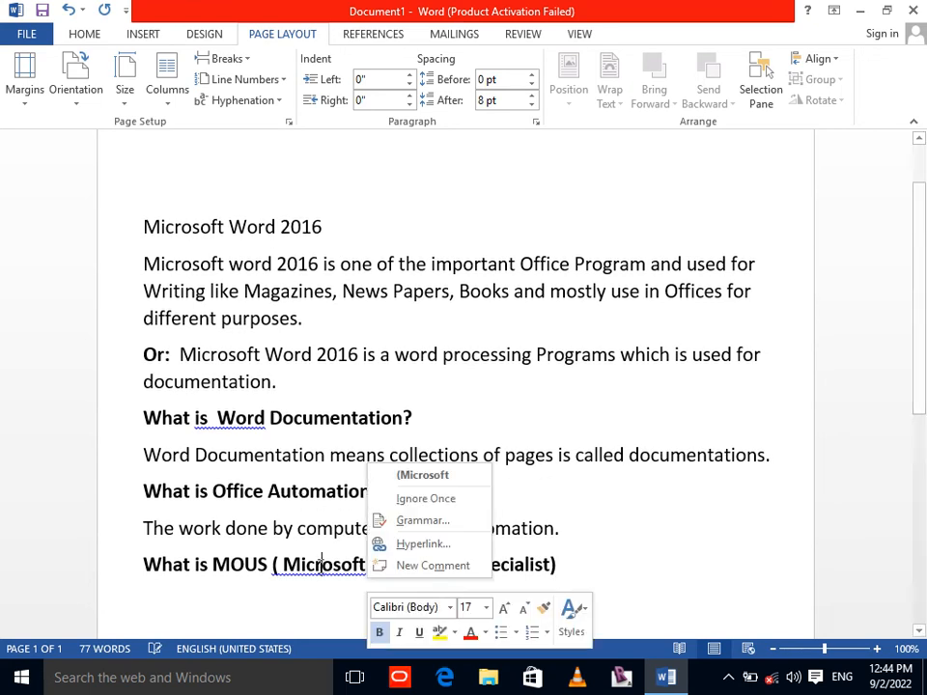
{"action": "left_click", "coordinate": [422, 475]}
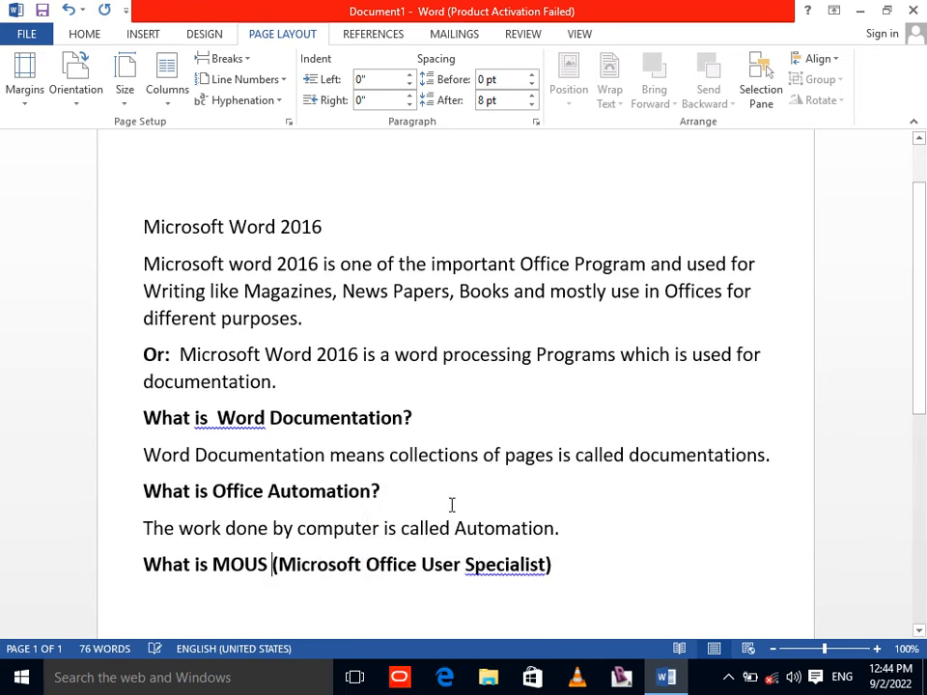
{"action": "right_click", "coordinate": [505, 570]}
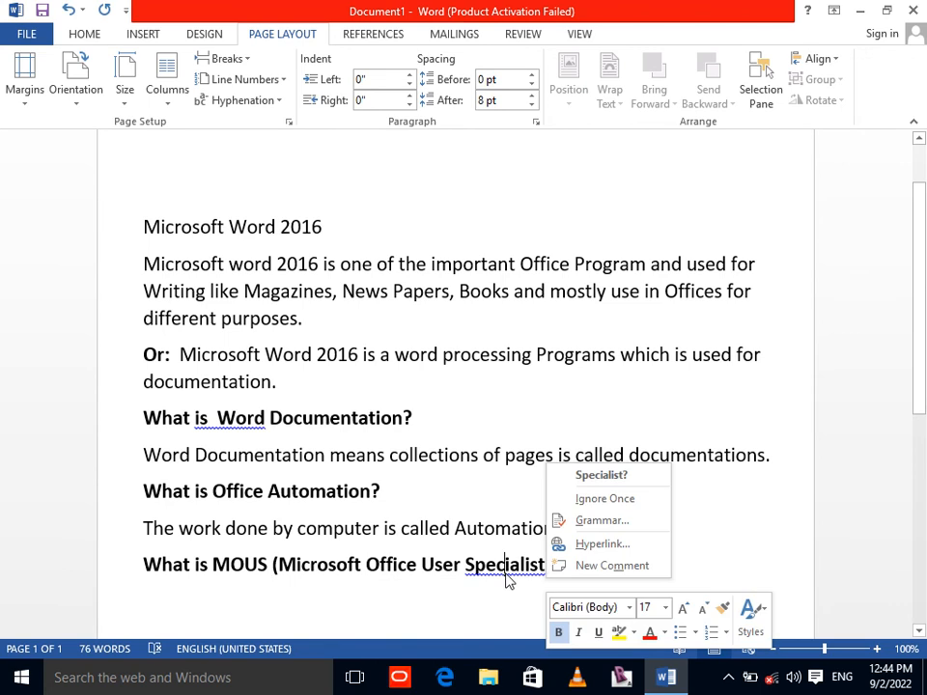
{"action": "left_click", "coordinate": [591, 474]}
{"action": "left_click", "coordinate": [575, 561]}
{"action": "key", "text": "Return"}
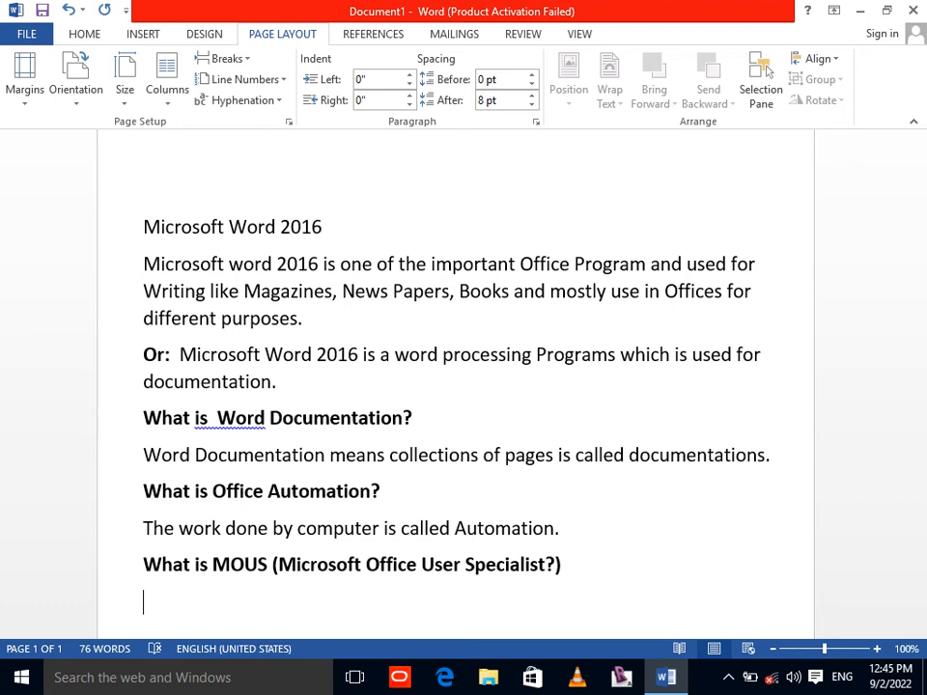
Begin the answer below the MOUS question in regular weight with "Microsoft word is".
{"action": "type", "text": "Mi"}
{"action": "key", "text": "BackSpace"}
{"action": "key", "text": "BackSpace"}
{"action": "type", "text": "Moi"}
{"action": "key", "text": "BackSpace"}
{"action": "key", "text": "BackSpace"}
{"action": "type", "text": "icrosoft wordi"}
{"action": "key", "text": "BackSpace"}
{"action": "type", "text": "is udw"}
{"action": "key", "text": "BackSpace"}
{"action": "key", "text": "BackSpace"}
{"action": "key", "text": "BackSpace"}
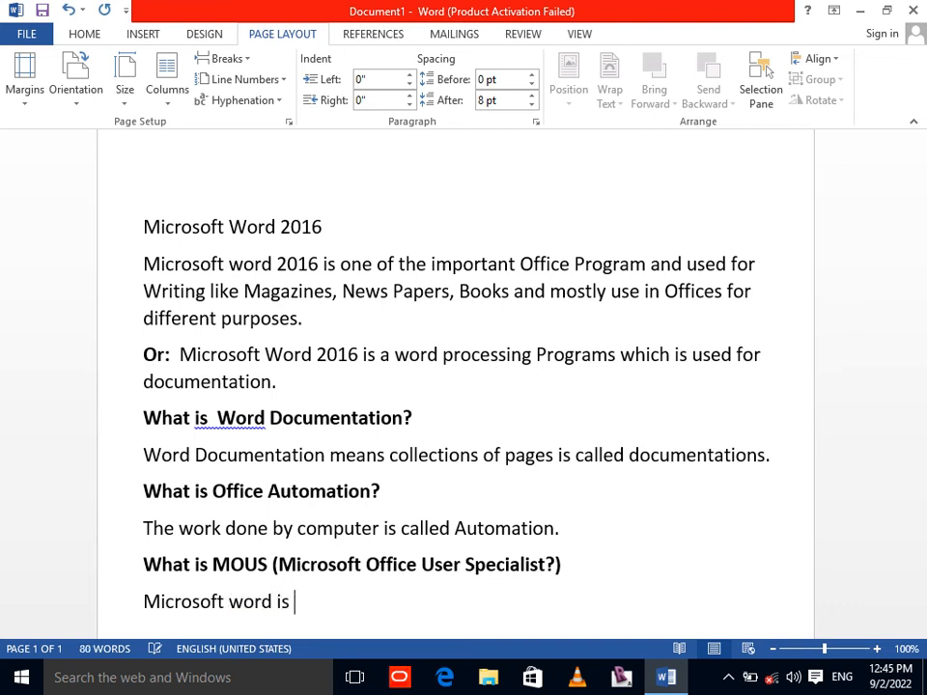
Complete the MOUS answer as "Microsoft word is use for calculation 20%." and start a new line.
{"action": "type", "text": "used"}
{"action": "key", "text": "BackSpace"}
{"action": "key", "text": "BackSpace"}
{"action": "type", "text": "for c"}
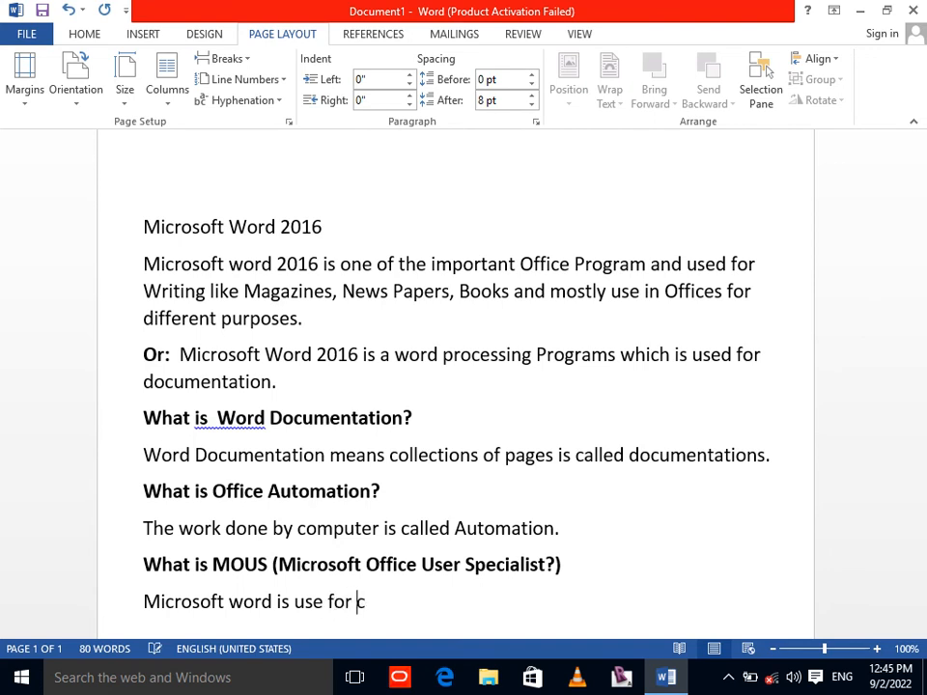
{"action": "type", "text": "alculation "}
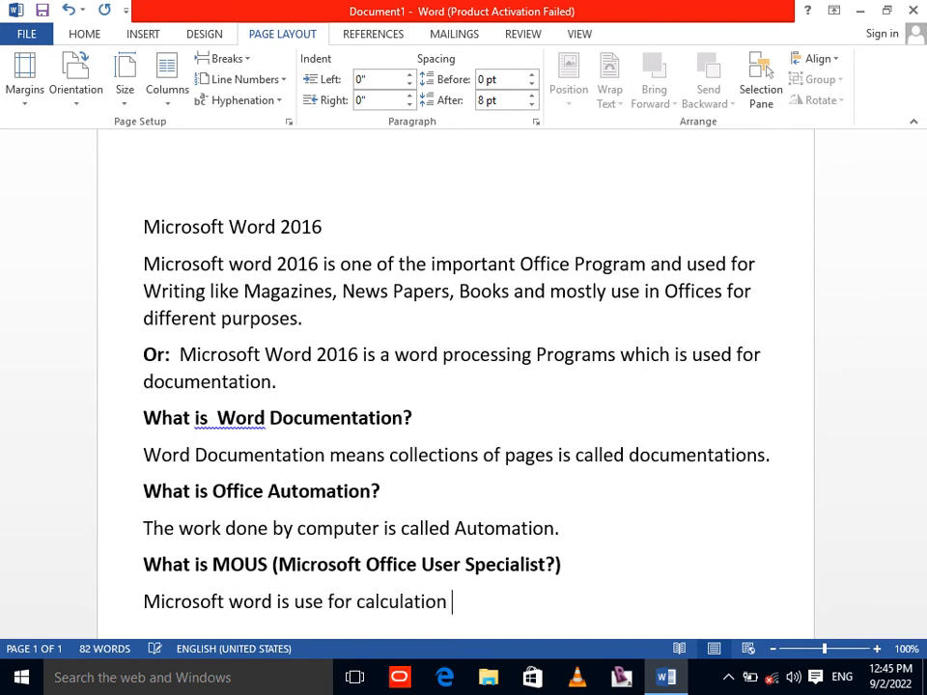
{"action": "type", "text": "20%."}
{"action": "key", "text": "Return"}
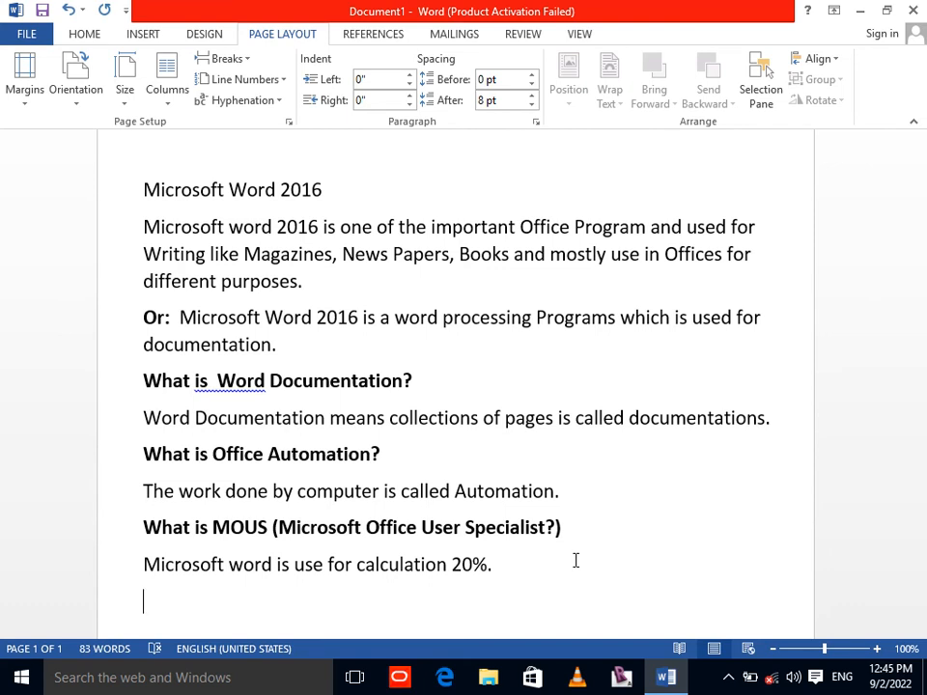
Add the bold line "The Microsoft word Extensions are?" below the MOUS answer and start a new line.
{"action": "type", "text": "The Mic"}
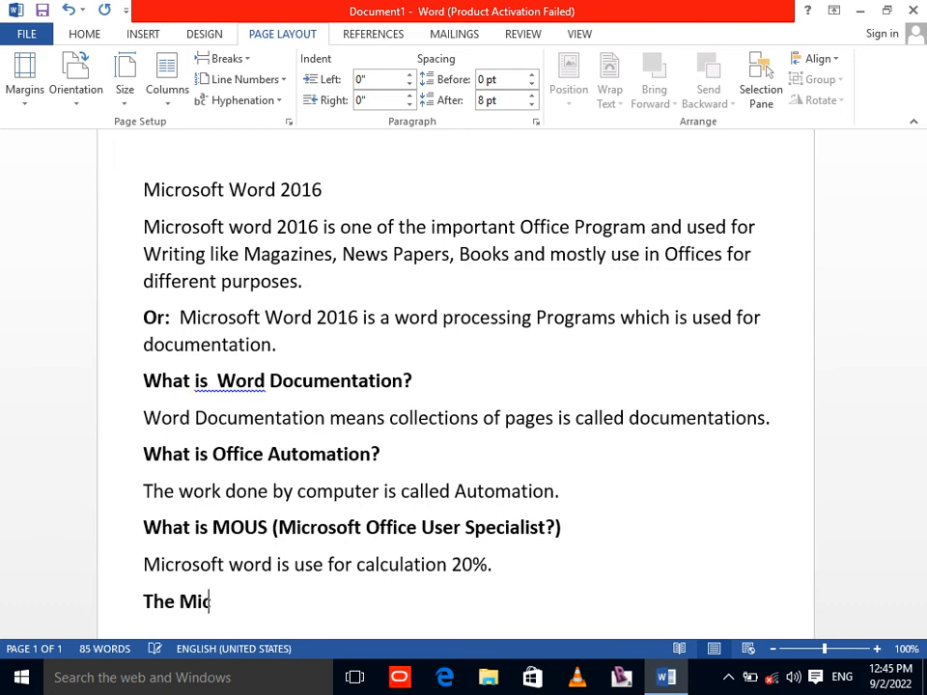
{"action": "type", "text": "rosodt"}
{"action": "key", "text": "BackSpace"}
{"action": "key", "text": "BackSpace"}
{"action": "type", "text": "ft "}
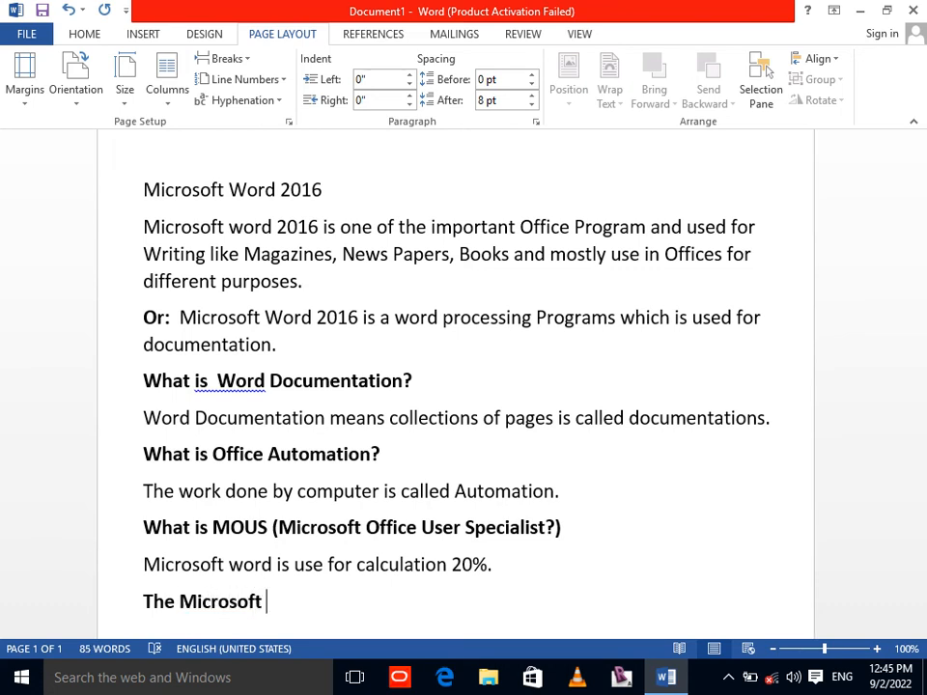
{"action": "type", "text": "word Exten"}
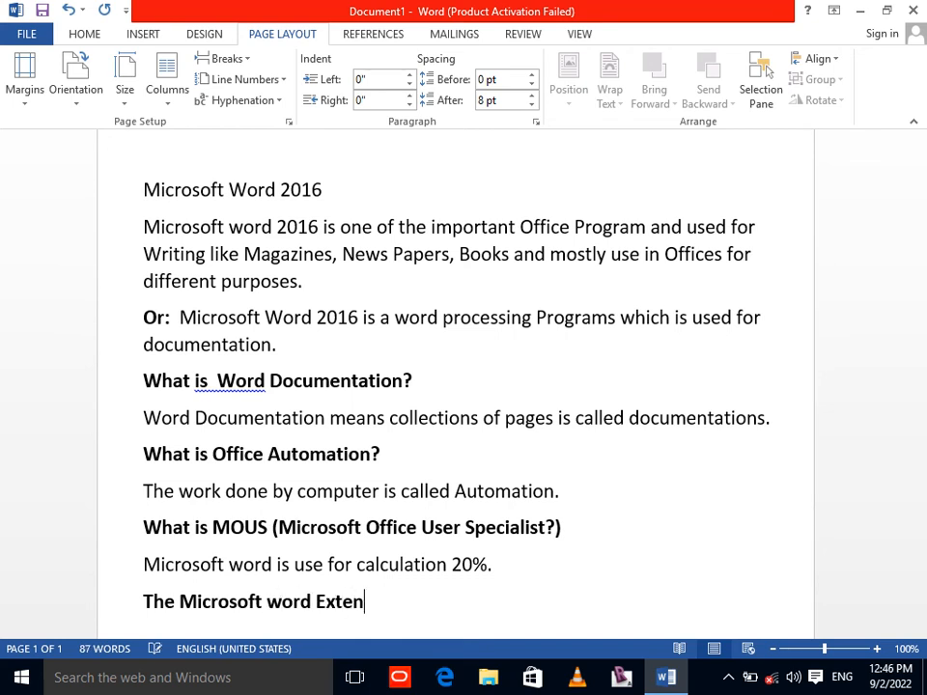
{"action": "type", "text": "sions are?"}
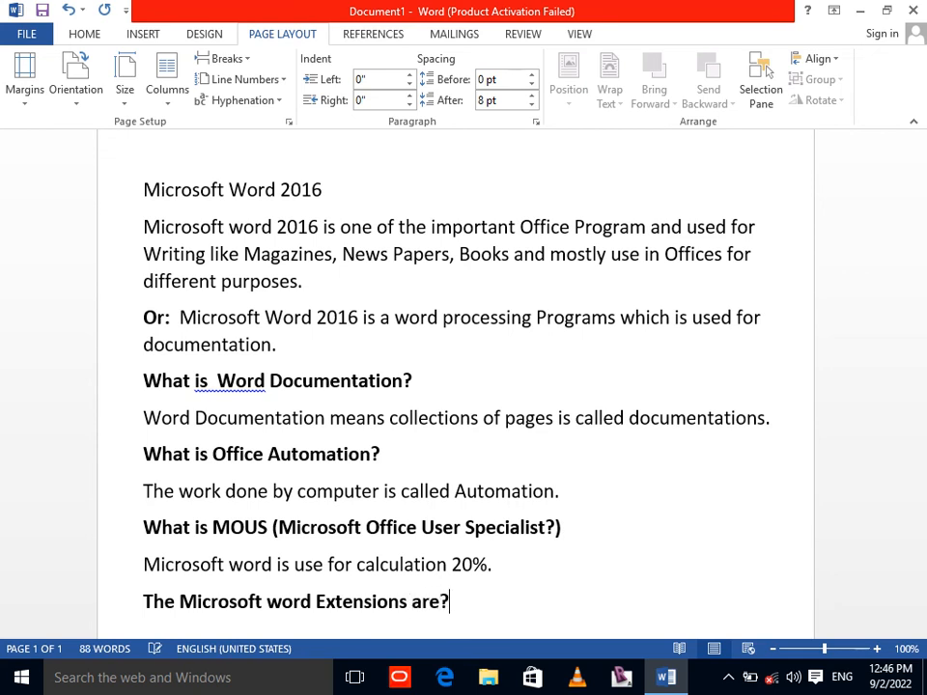
{"action": "key", "text": "Return"}
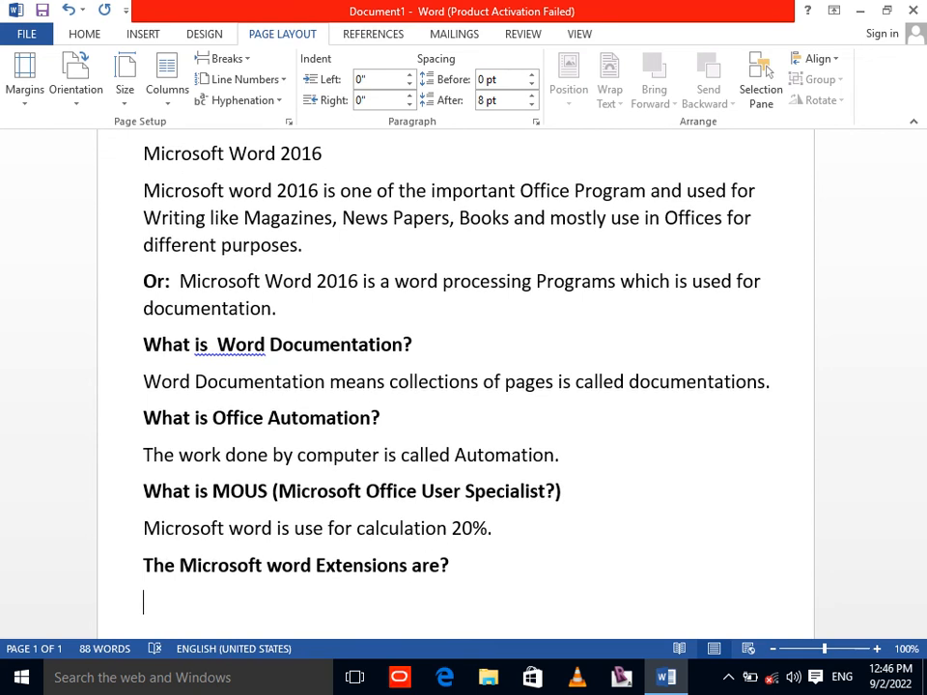
Replace the question mark ending the extensions heading with a colon and start a line below it.
{"action": "key", "text": "BackSpace"}
{"action": "key", "text": "BackSpace"}
{"action": "type", "text": ":"}
{"action": "key", "text": "Return"}
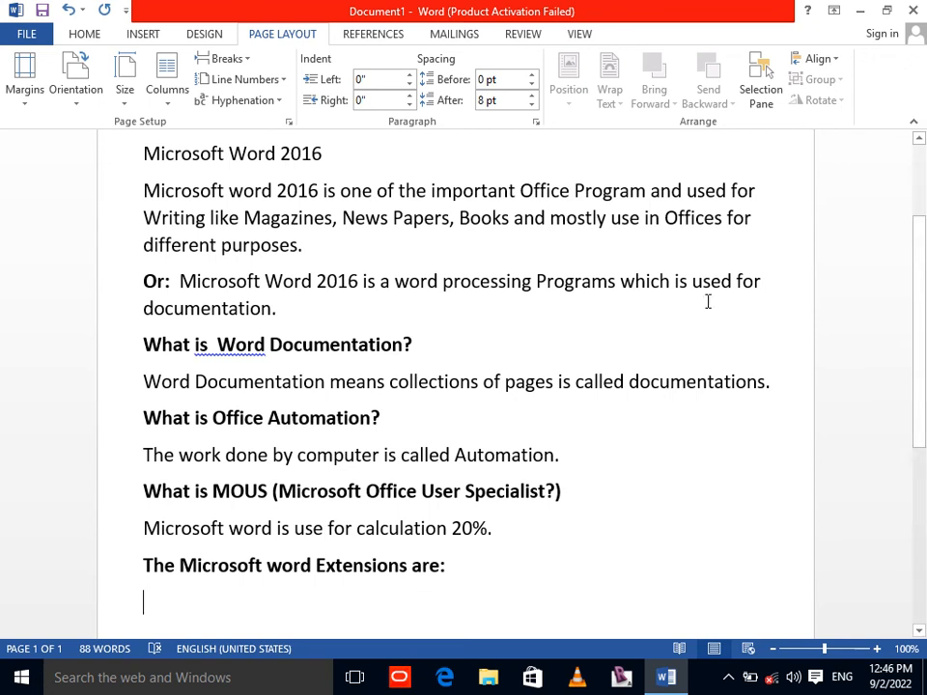
Switch to the desktop and examine the names and file extensions of the items there.
{"action": "left_click", "coordinate": [862, 11]}
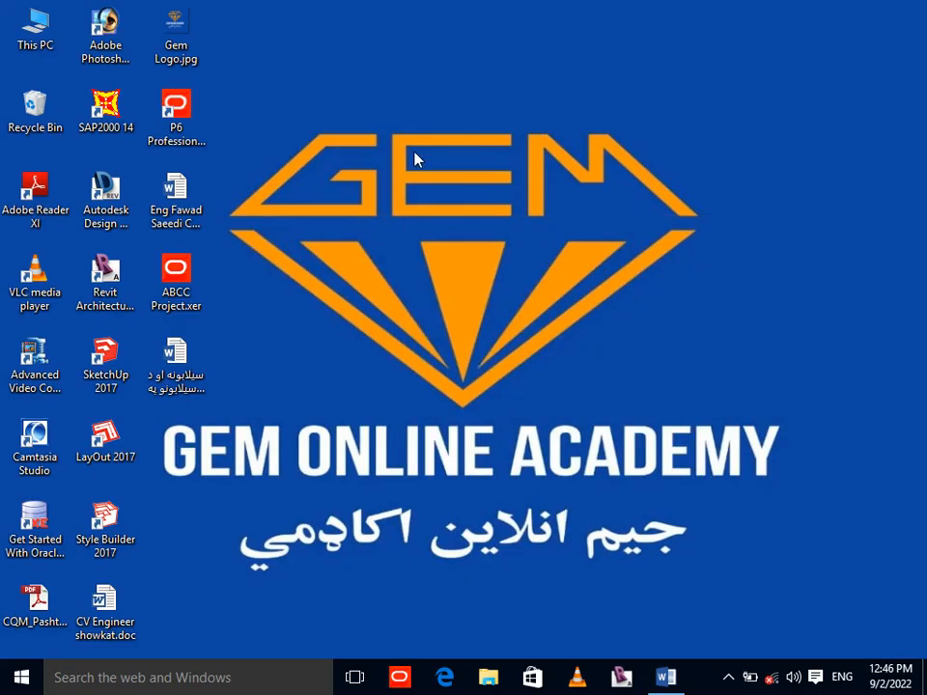
{"action": "left_click", "coordinate": [189, 199]}
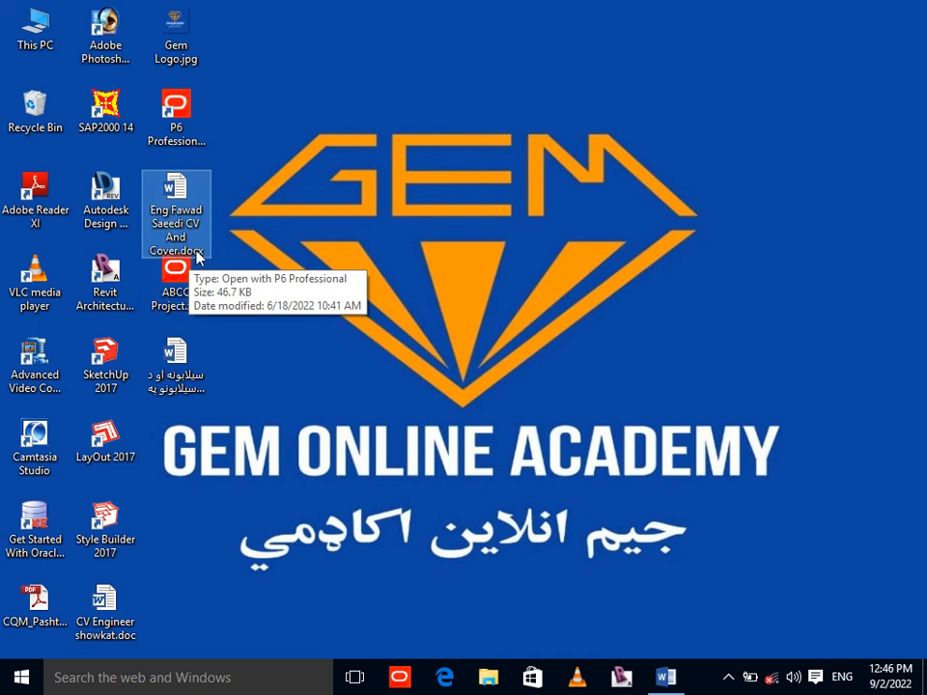
{"action": "left_click", "coordinate": [183, 126]}
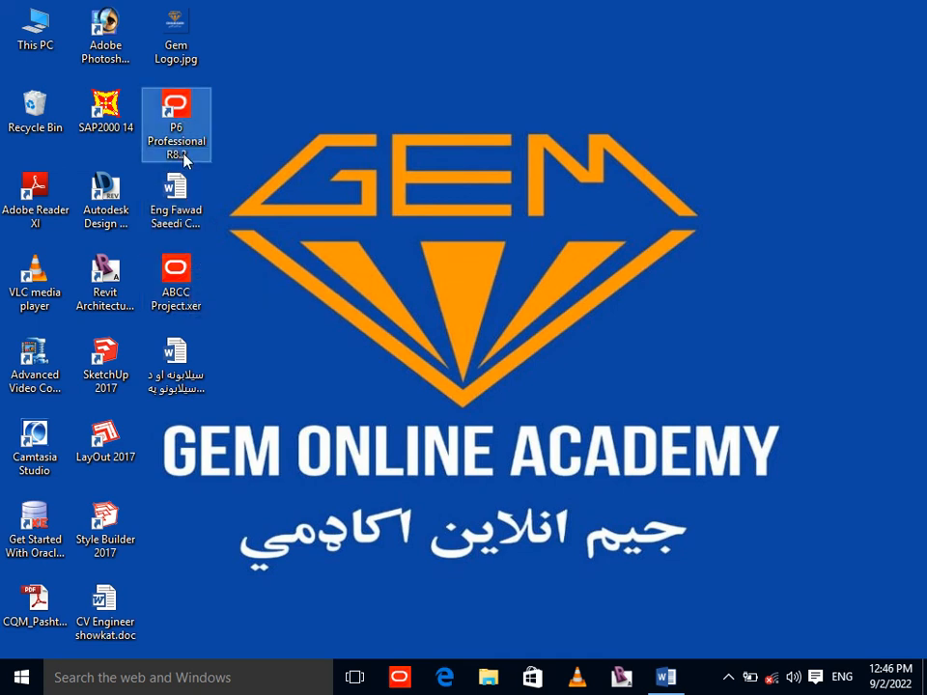
{"action": "left_click", "coordinate": [182, 56]}
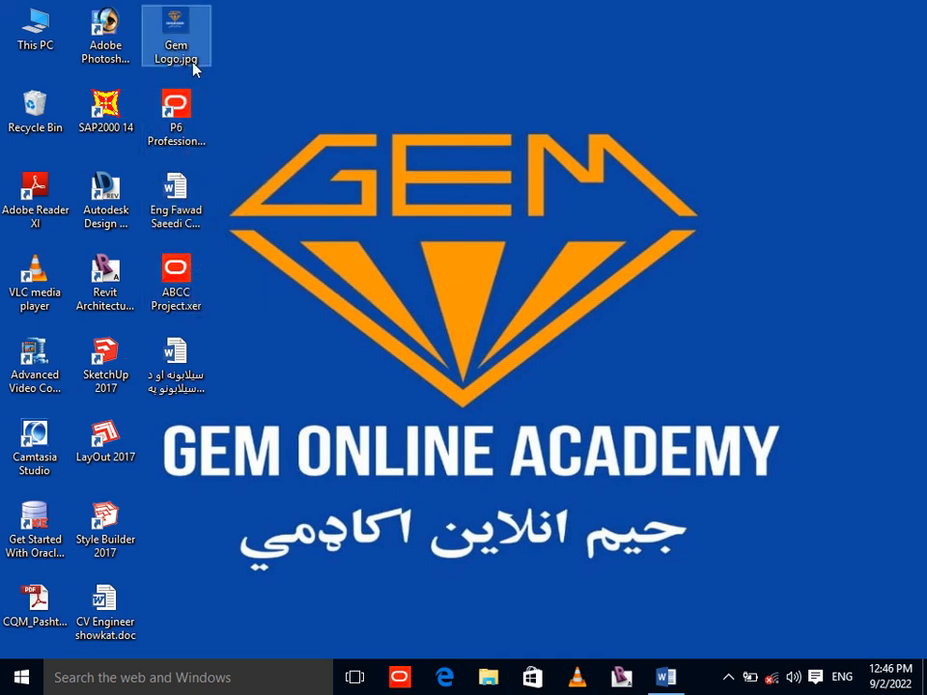
{"action": "left_click", "coordinate": [114, 41]}
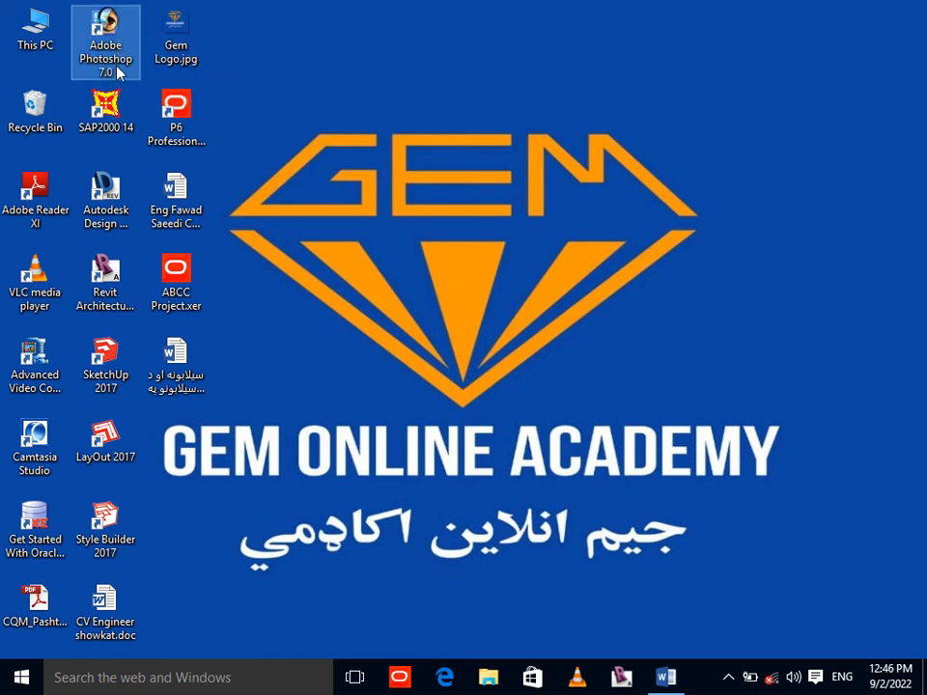
{"action": "left_click", "coordinate": [101, 126]}
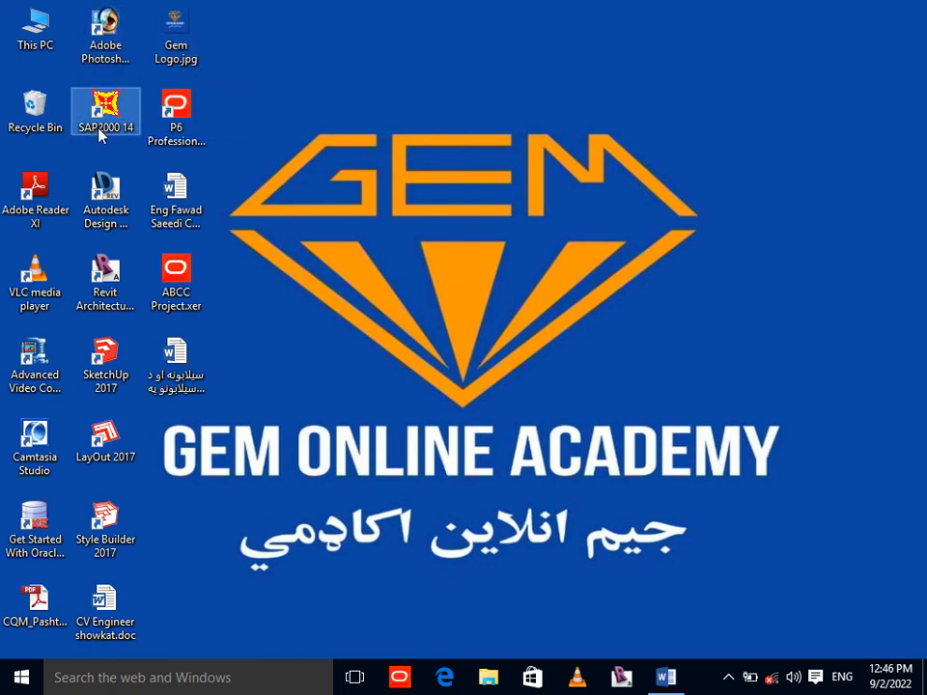
{"action": "left_click", "coordinate": [107, 204]}
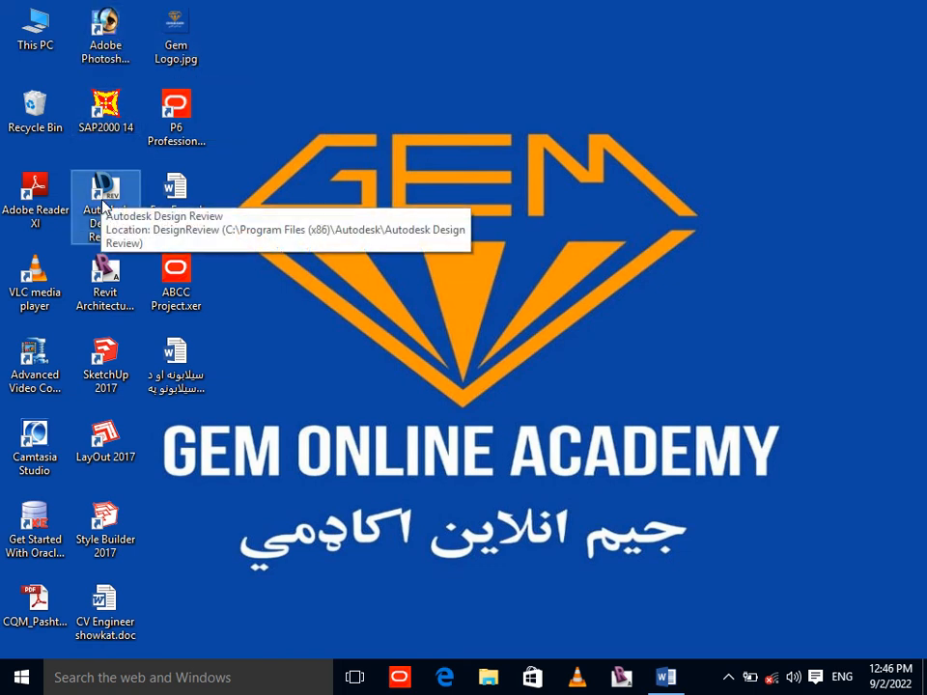
{"action": "left_click", "coordinate": [123, 263]}
{"action": "left_click", "coordinate": [119, 361]}
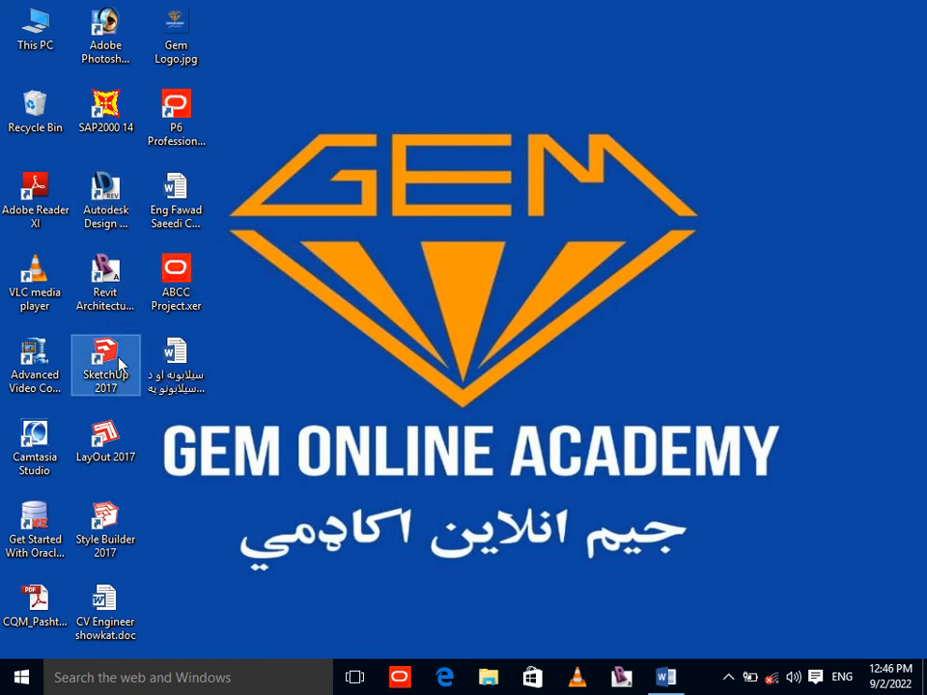
{"action": "left_click", "coordinate": [35, 440]}
{"action": "right_click", "coordinate": [401, 244]}
{"action": "left_click", "coordinate": [427, 294]}
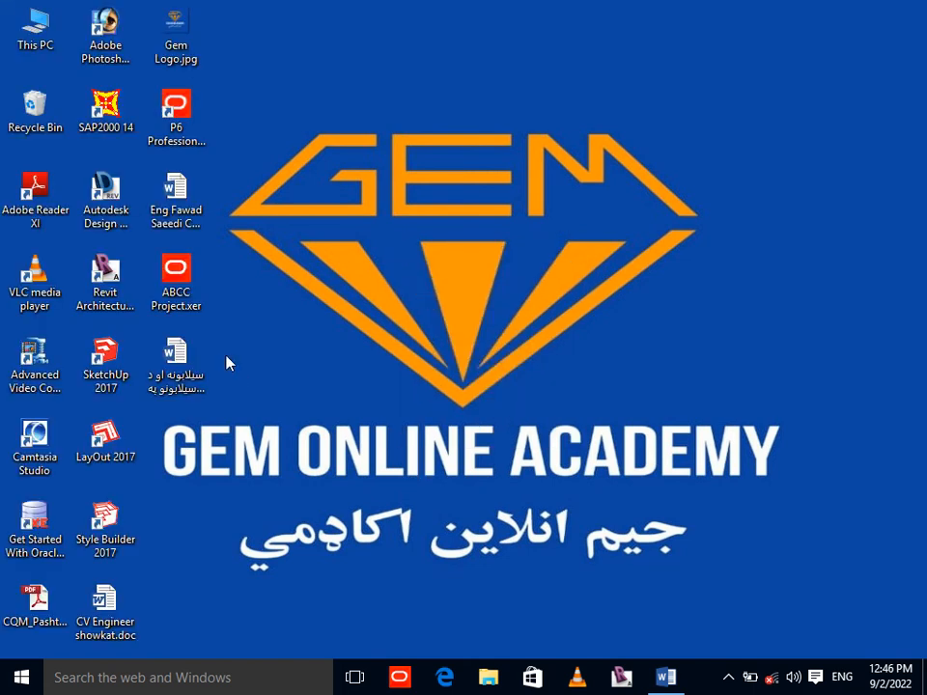
Change the file extension of the Pashto-named Word document on the desktop to mp3 and accept the change.
{"action": "left_click", "coordinate": [189, 356]}
{"action": "right_click", "coordinate": [190, 413]}
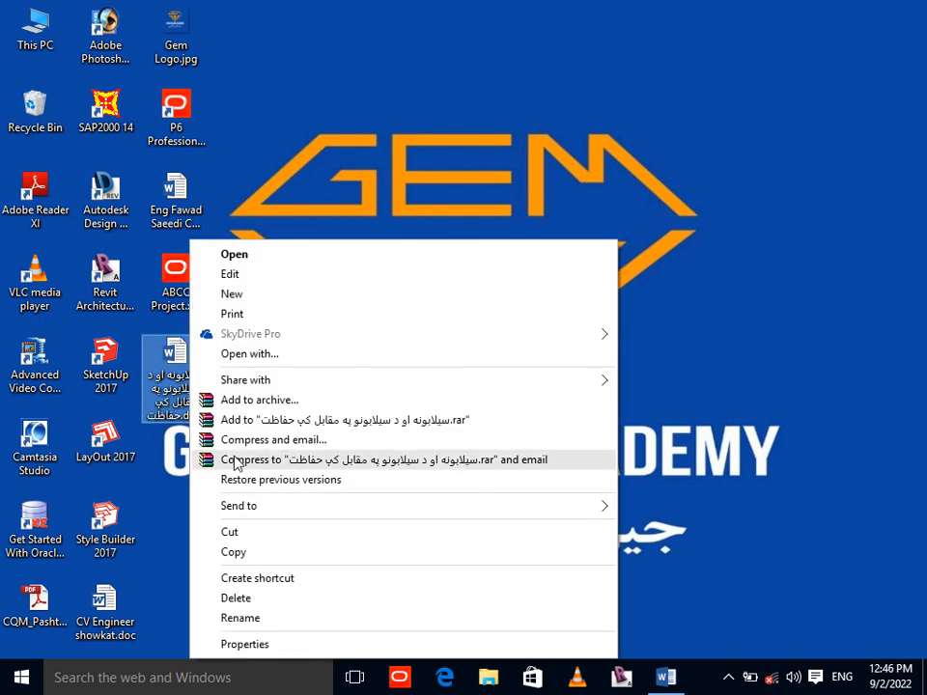
{"action": "left_click", "coordinate": [265, 617]}
{"action": "left_click_drag", "start_coordinate": [198, 416], "coordinate": [187, 416]}
{"action": "type", "text": "mp3"}
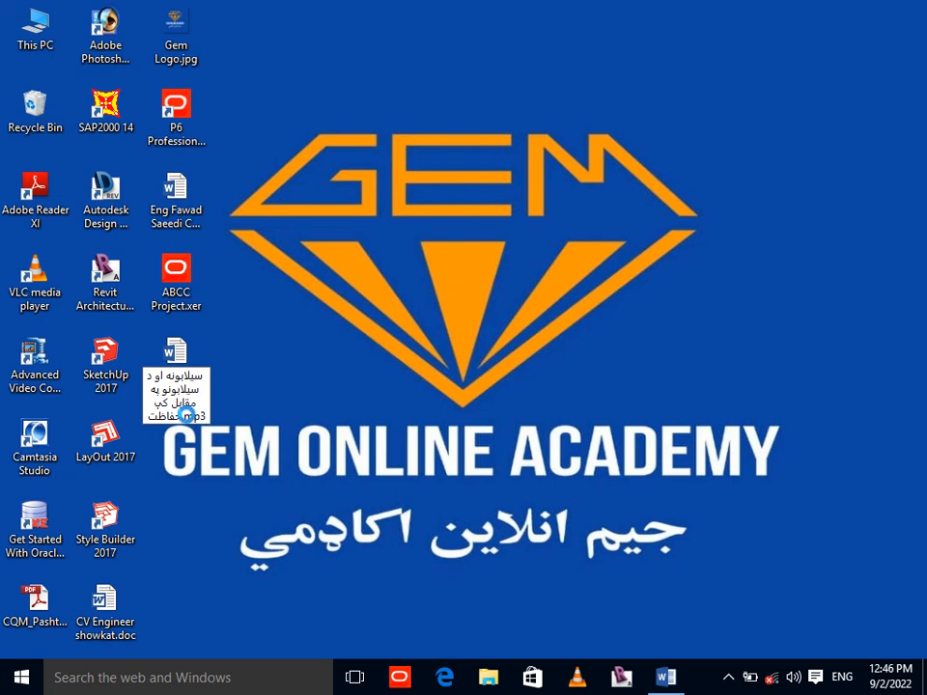
{"action": "key", "text": "Return"}
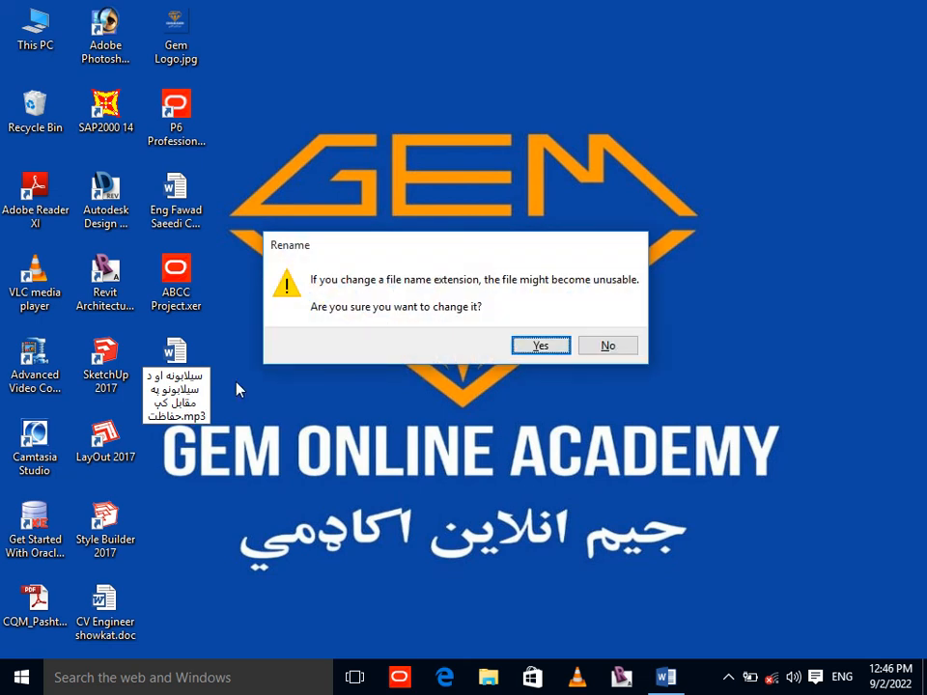
{"action": "left_click", "coordinate": [542, 347]}
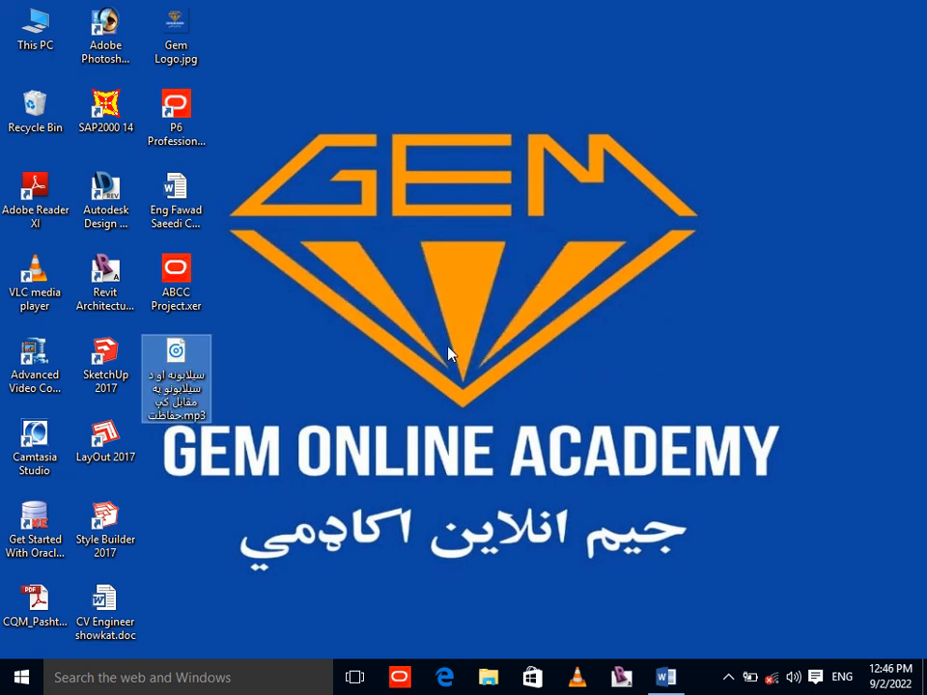
{"action": "right_click", "coordinate": [362, 321]}
{"action": "left_click", "coordinate": [386, 376]}
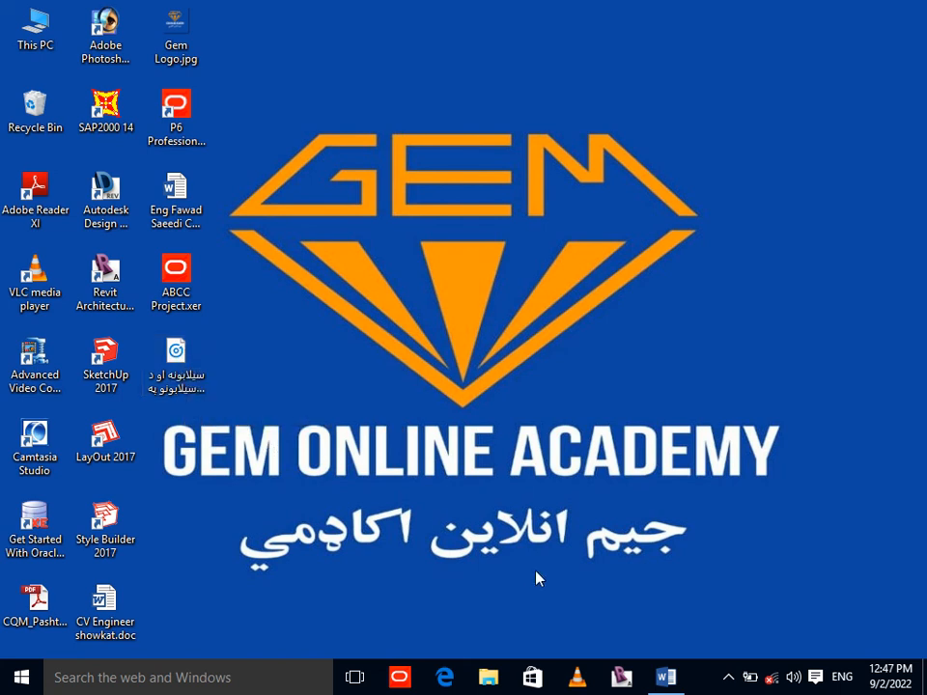
Return to the Word document and apply the arrowhead bullet style to the empty line below the extensions heading.
{"action": "left_click", "coordinate": [665, 676]}
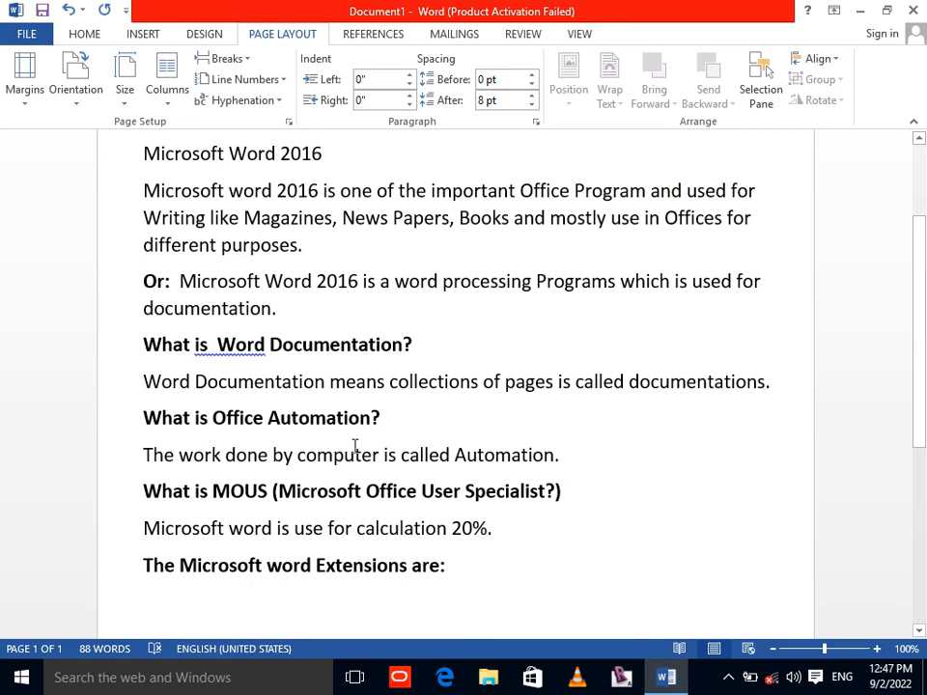
{"action": "left_click", "coordinate": [82, 39]}
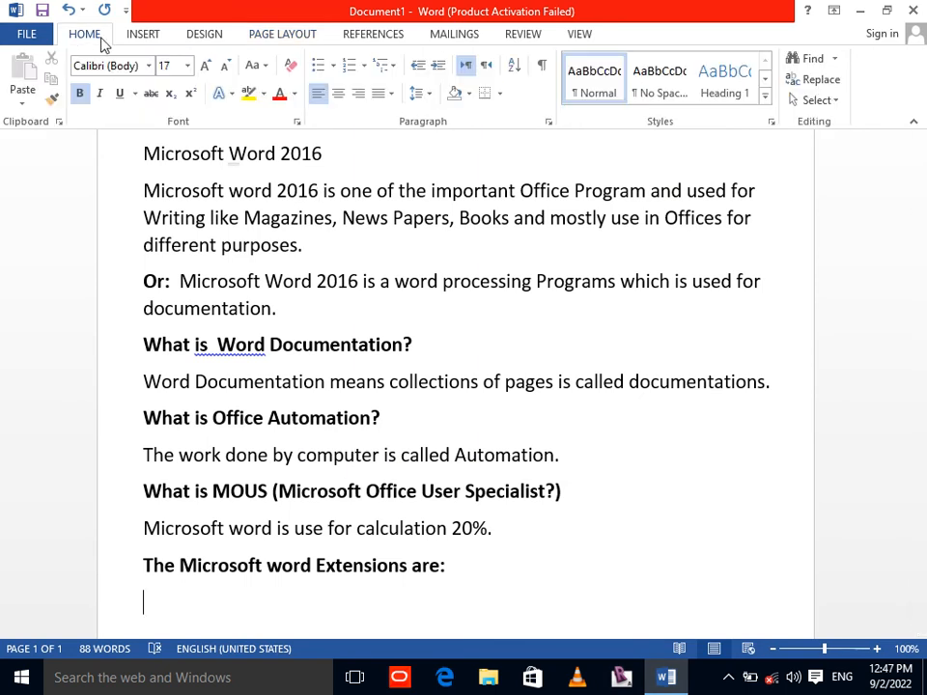
{"action": "left_click", "coordinate": [364, 66]}
{"action": "left_click", "coordinate": [332, 67]}
{"action": "left_click", "coordinate": [332, 66]}
{"action": "left_click", "coordinate": [332, 67]}
{"action": "left_click", "coordinate": [332, 67]}
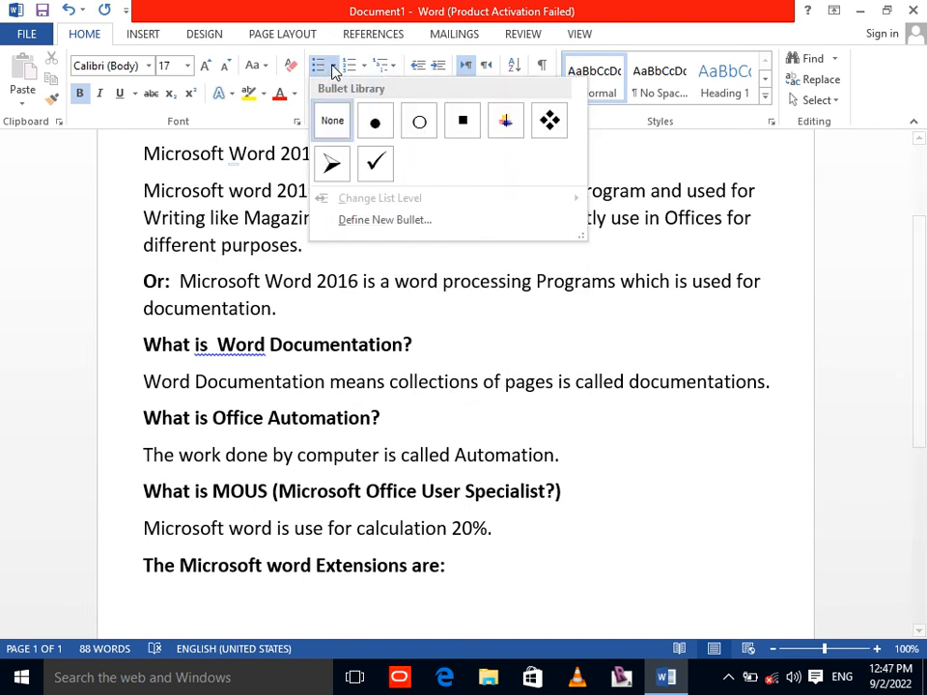
{"action": "left_click", "coordinate": [332, 159]}
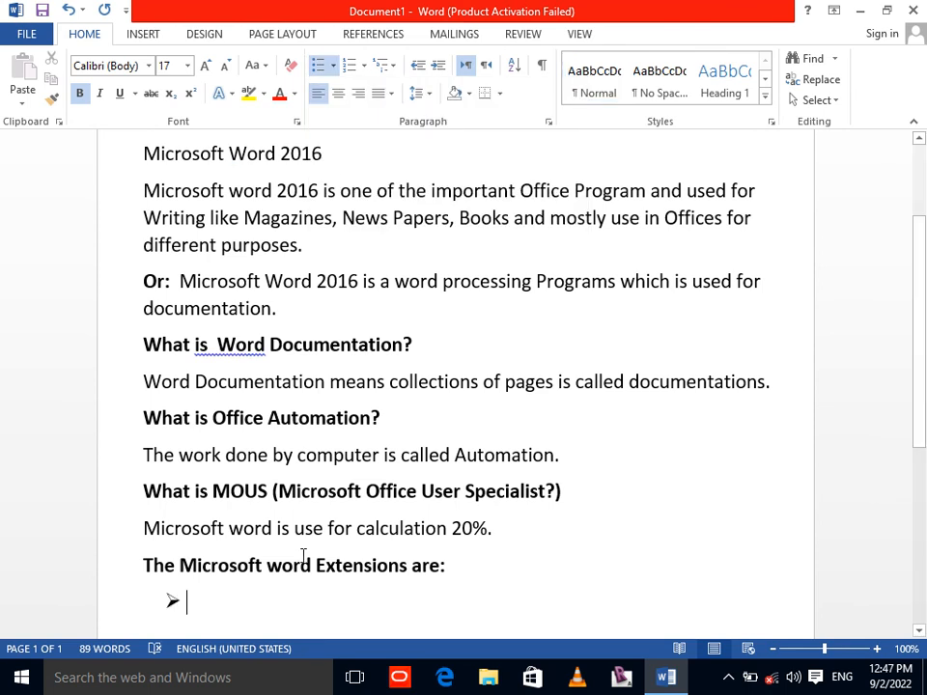
Write the first bullet as "Microsoft word 2010 – 2013 – 2016 (.docx)" and start a second bullet.
{"action": "type", "text": "Mo"}
{"action": "key", "text": "BackSpace"}
{"action": "type", "text": "icrosoft"}
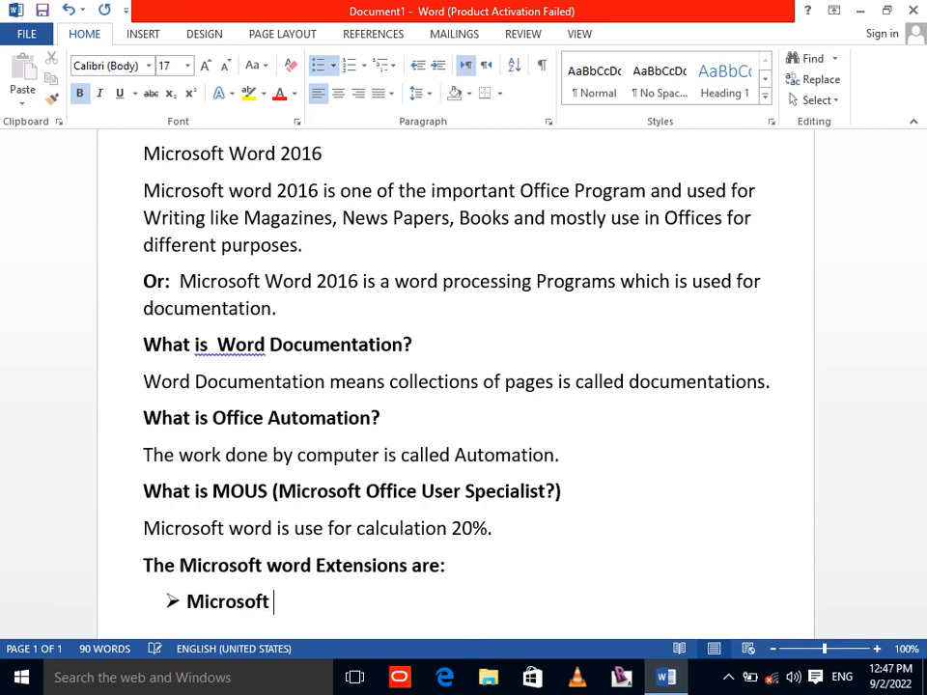
{"action": "type", "text": " wordk"}
{"action": "key", "text": "BackSpace"}
{"action": "type", "text": "201"}
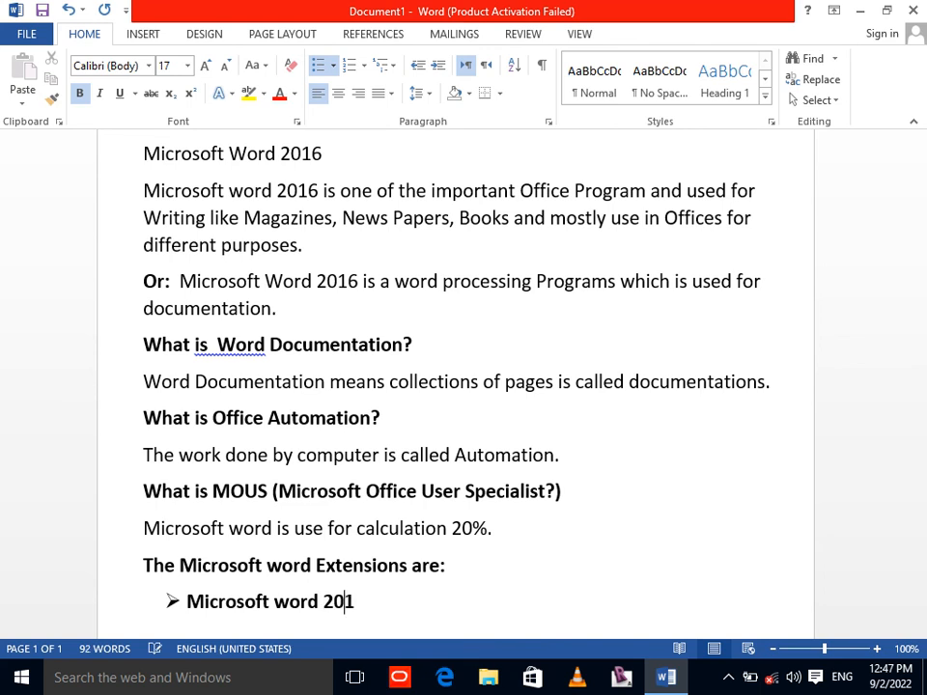
{"action": "type", "text": "0 - 201"}
{"action": "type", "text": "3 "}
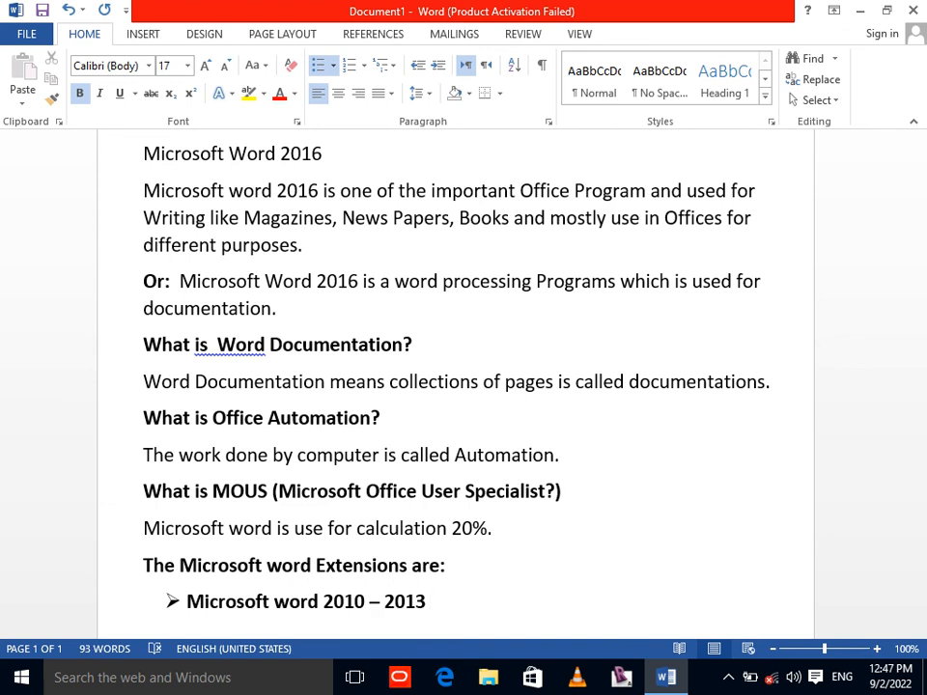
{"action": "type", "text": "- "}
{"action": "type", "text": "2016 "}
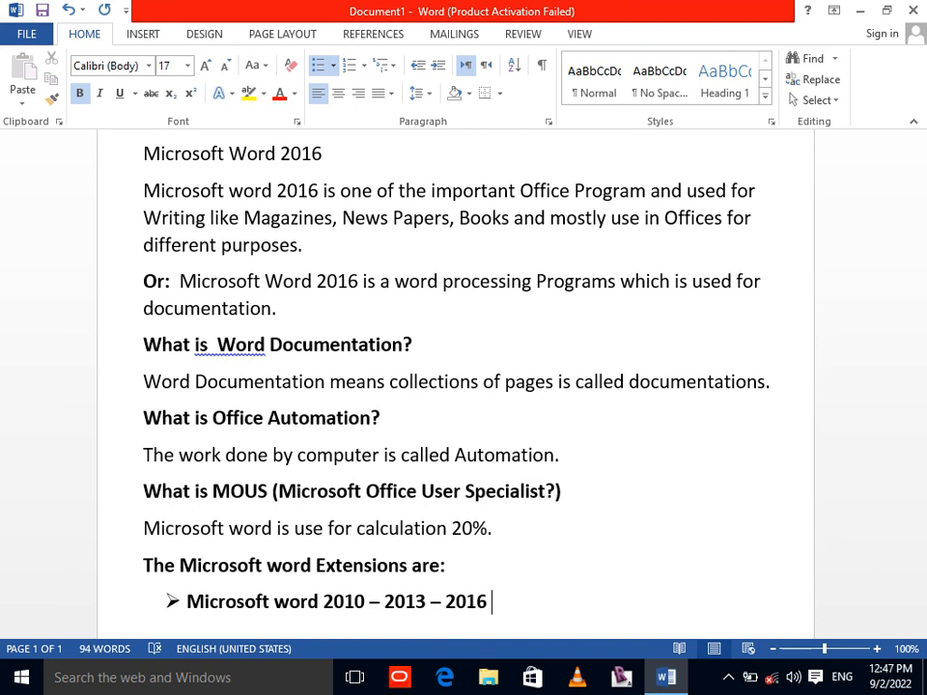
{"action": "type", "text": "(.docx)"}
{"action": "key", "text": "Return"}
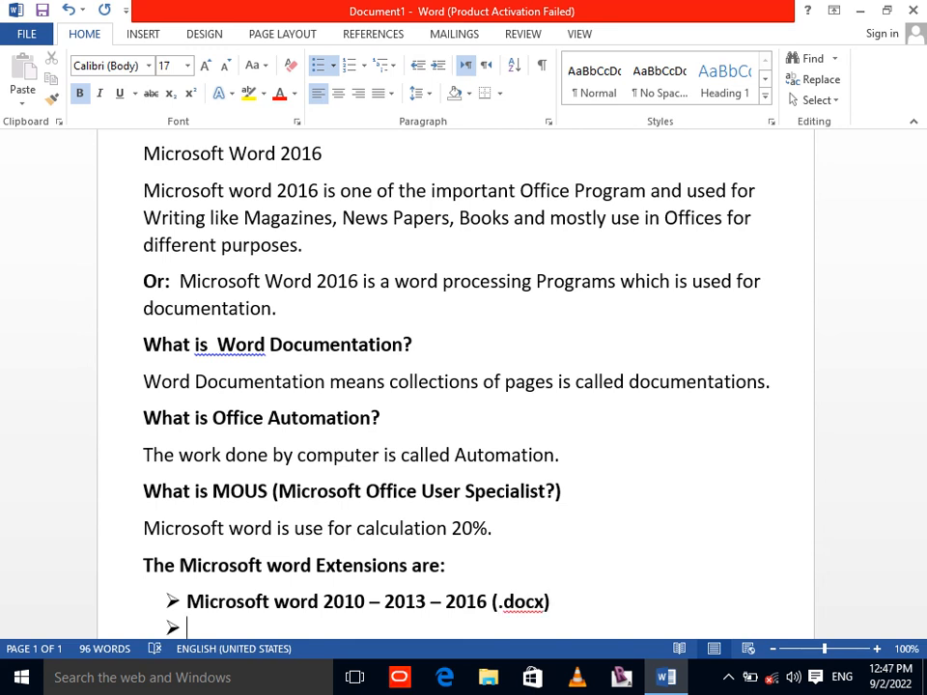
Begin the second bullet with the words "Microsoft word".
{"action": "type", "text": "Microsfot w"}
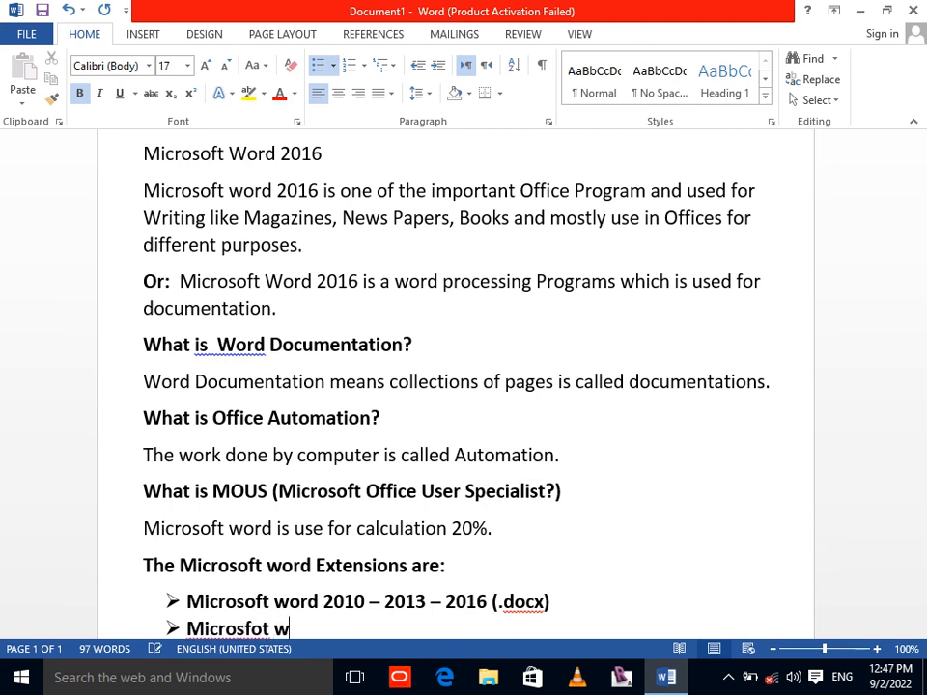
{"action": "key", "text": "BackSpace"}
{"action": "key", "text": "BackSpace"}
{"action": "key", "text": "BackSpace"}
{"action": "key", "text": "BackSpace"}
{"action": "key", "text": "BackSpace"}
{"action": "key", "text": "BackSpace"}
{"action": "key", "text": "BackSpace"}
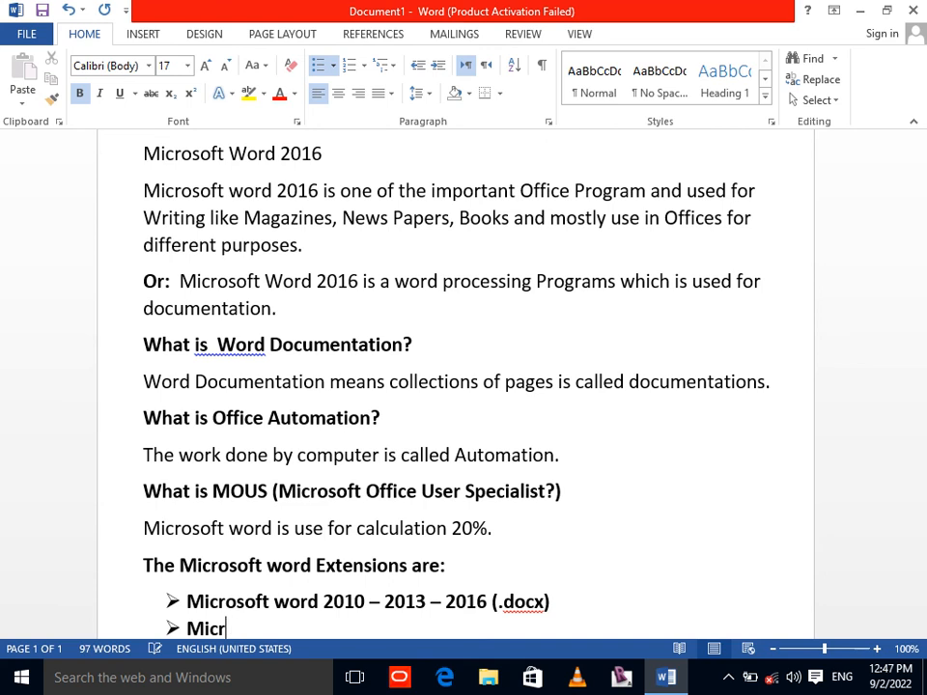
{"action": "key", "text": "BackSpace"}
{"action": "type", "text": "rosoft word "}
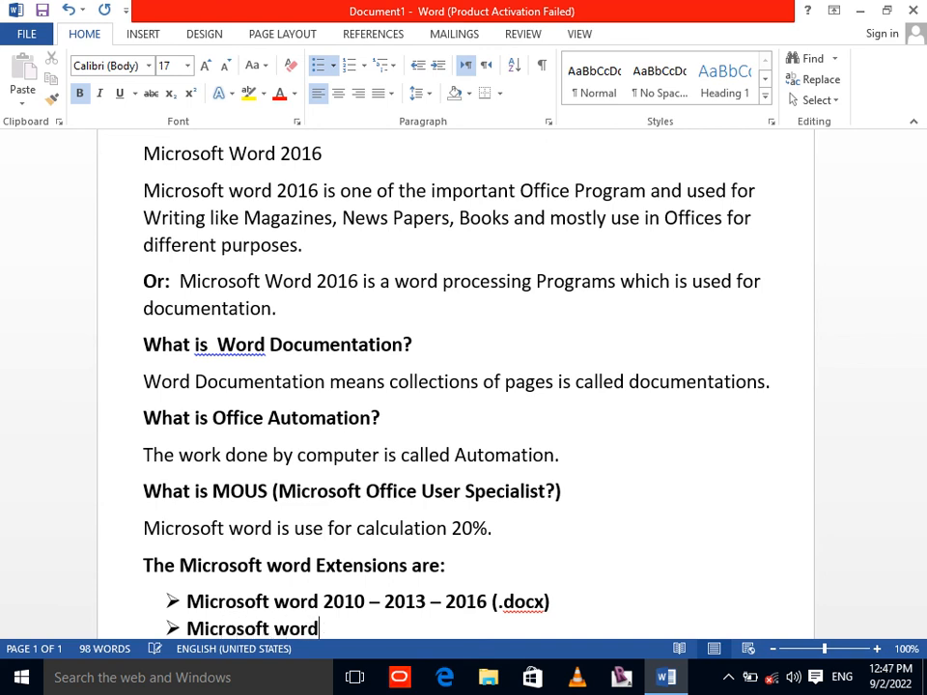
Complete the second bullet with "2003- 2007 (.doc)" and start another bullet.
{"action": "type", "text": "2003- 200"}
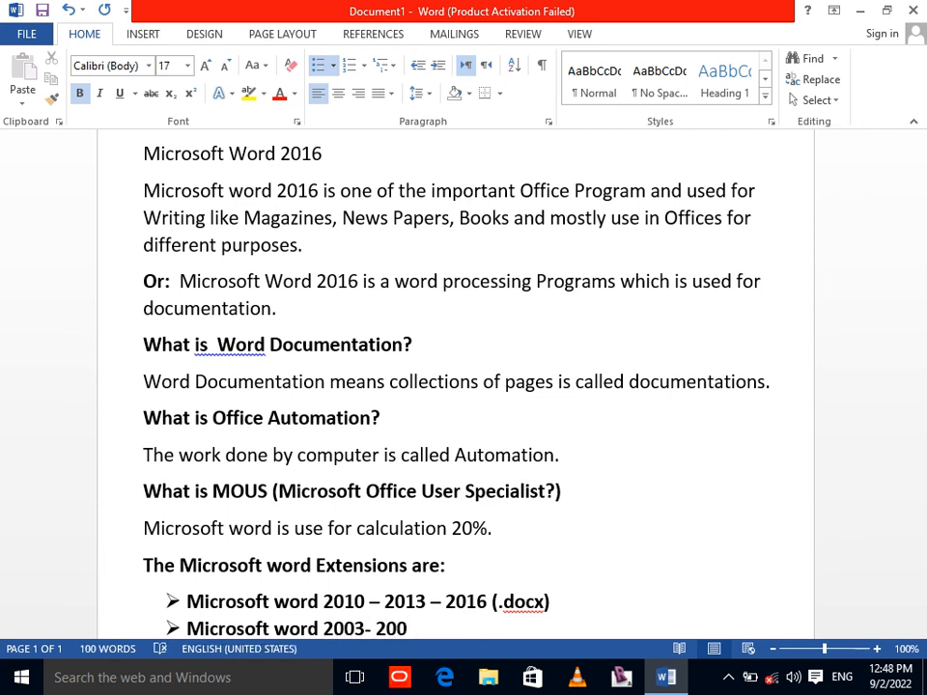
{"action": "type", "text": "7 (d"}
{"action": "key", "text": "BackSpace"}
{"action": "type", "text": ","}
{"action": "key", "text": "BackSpace"}
{"action": "type", "text": ".doc)"}
{"action": "key", "text": "Return"}
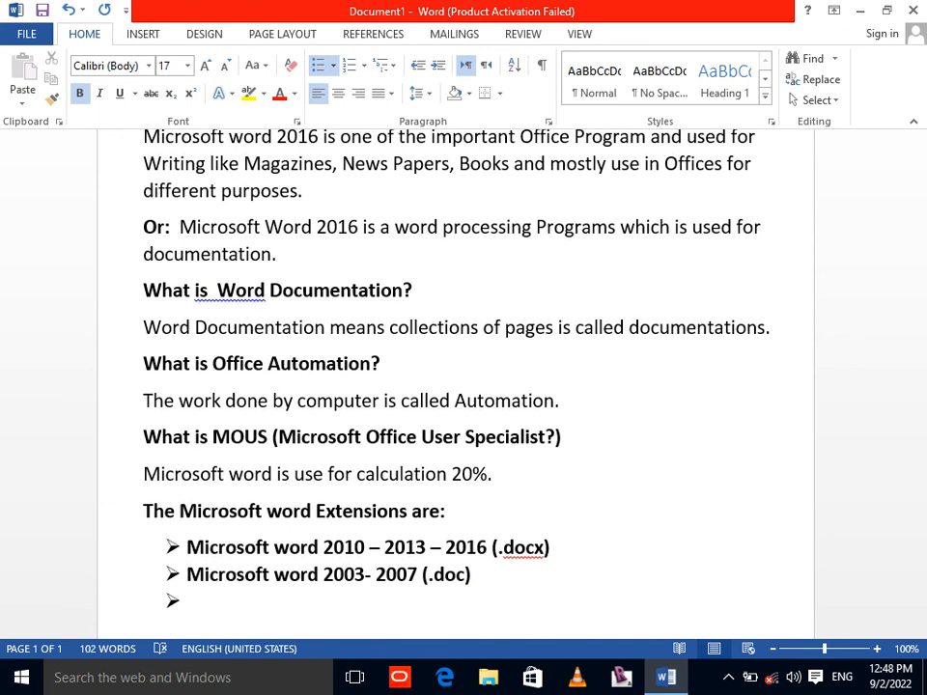
End the bulleted list and turn off bold on the empty line below it.
{"action": "key", "text": "Return"}
{"action": "key", "text": "BackSpace"}
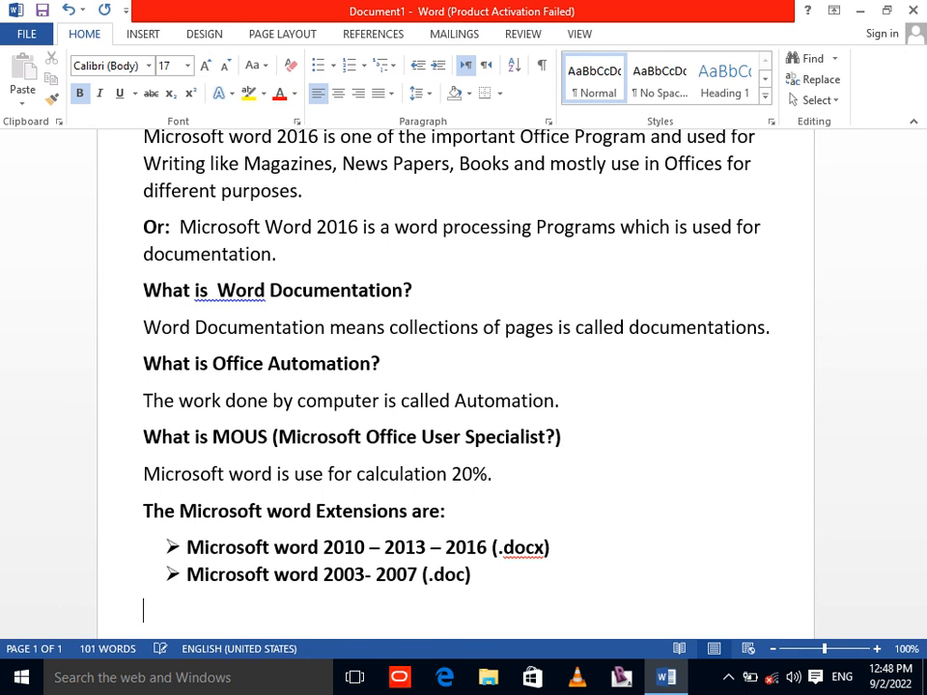
{"action": "key", "text": "ctrl+b"}
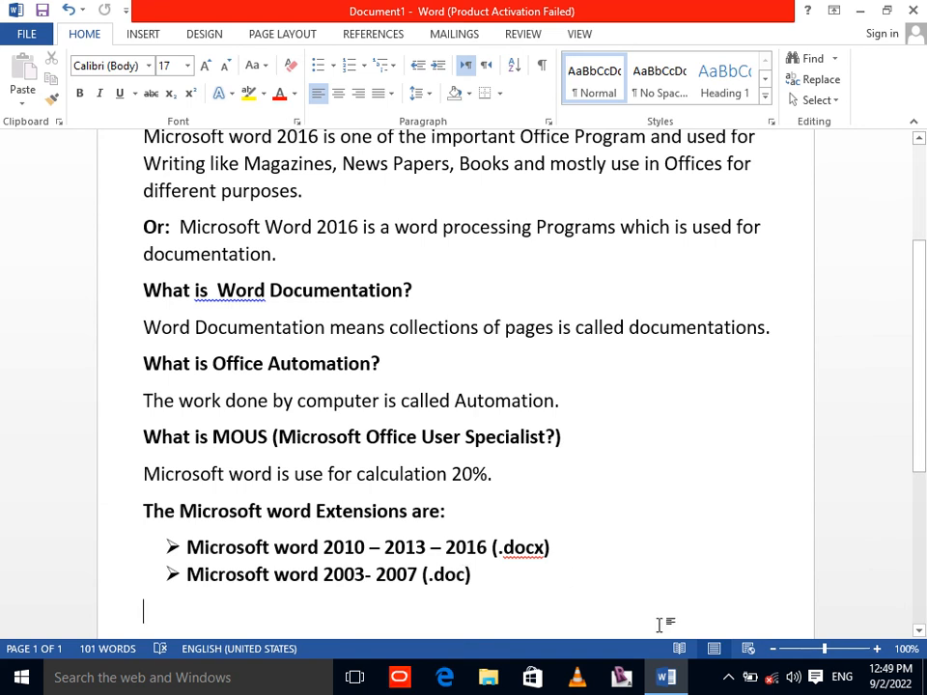
{"action": "left_click", "coordinate": [728, 677]}
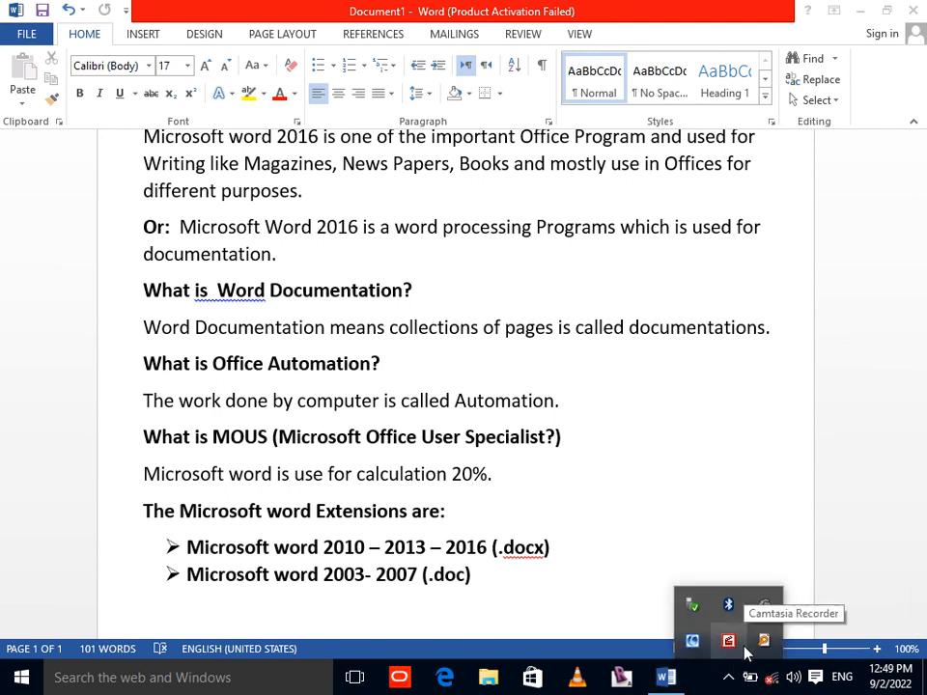